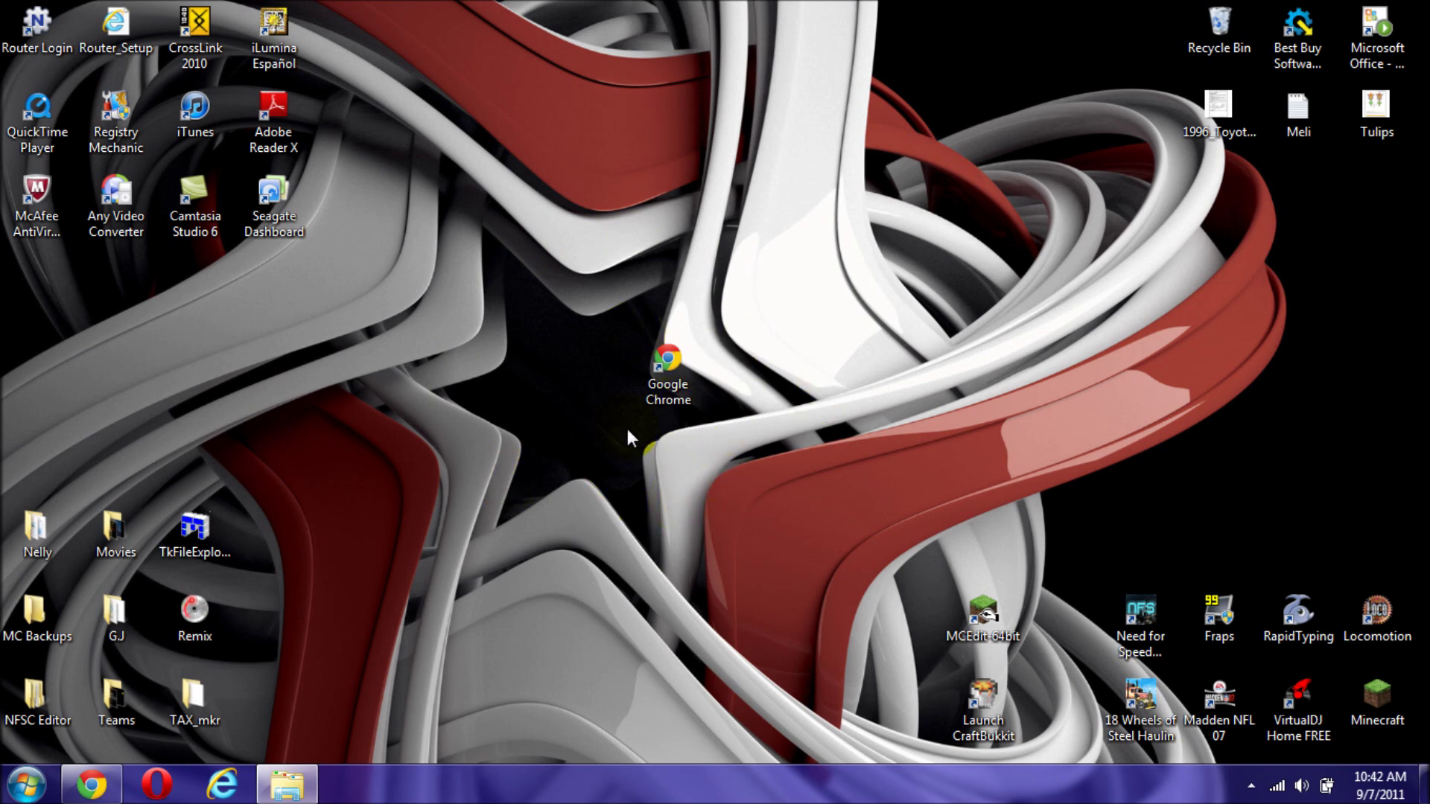
Step: Review the YouTube tutorial page in the browser, then minimize it to show the desktop
click(156, 547)
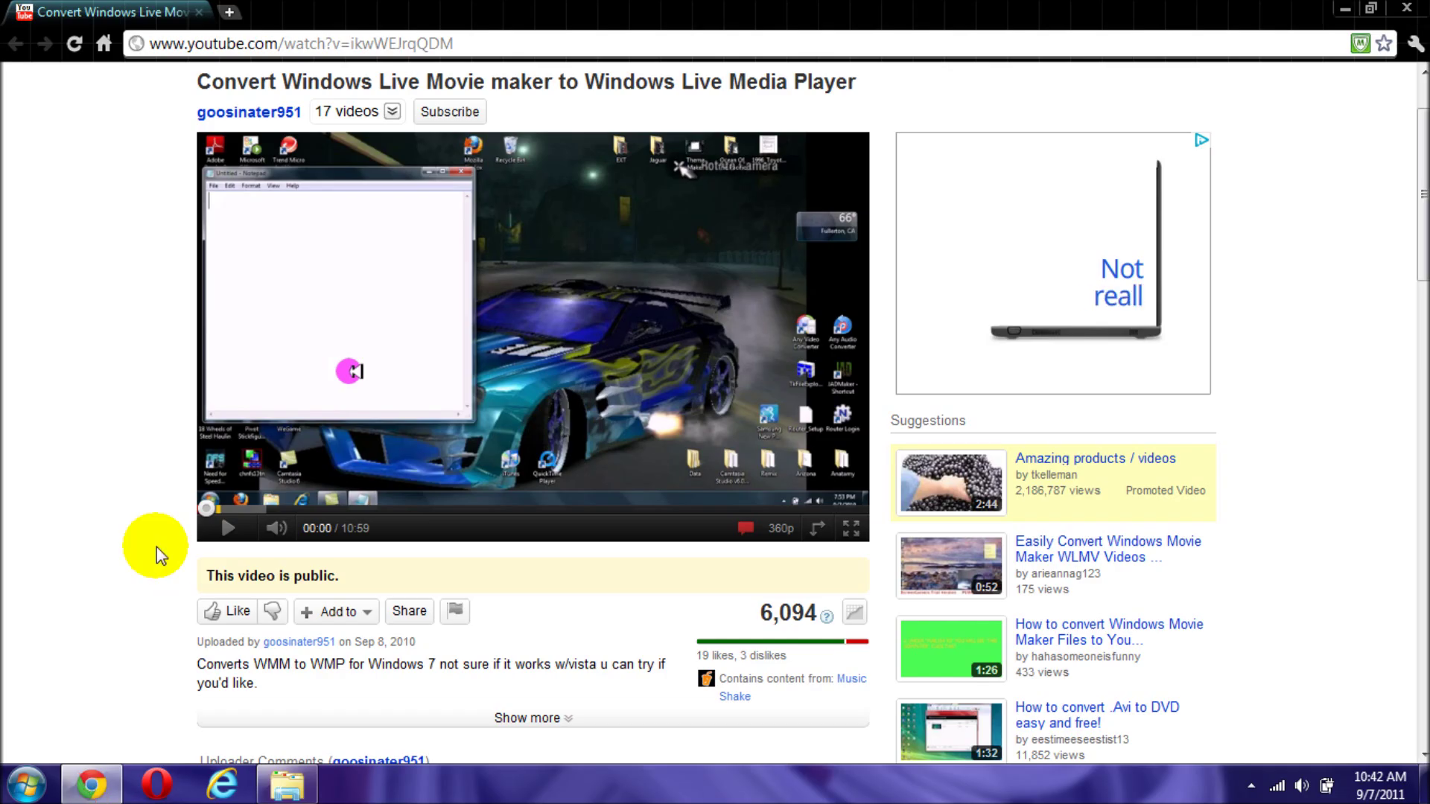
scroll(156, 551, up, 2)
drag(198, 186, 853, 185)
click(153, 204)
scroll(112, 216, down, 1)
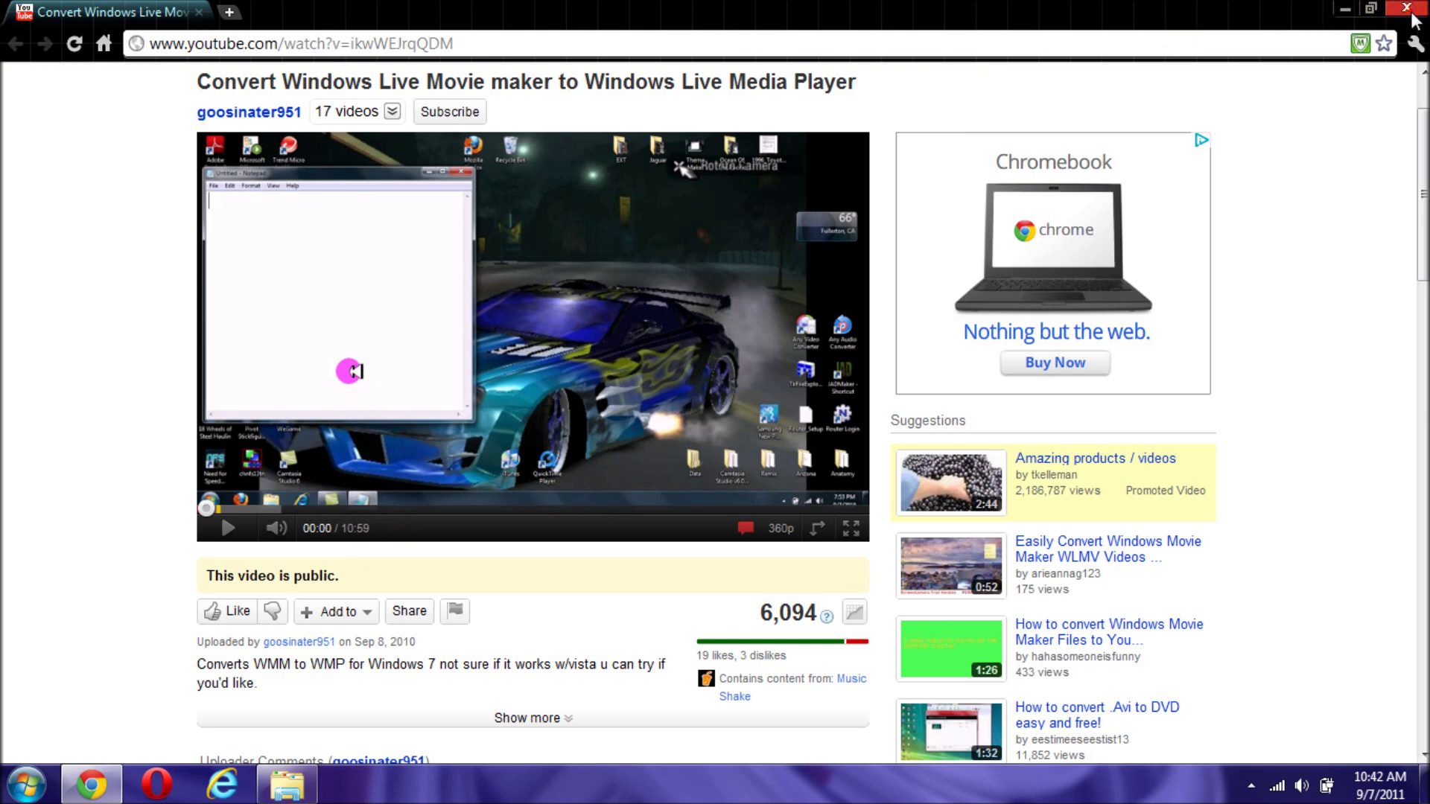
click(1345, 9)
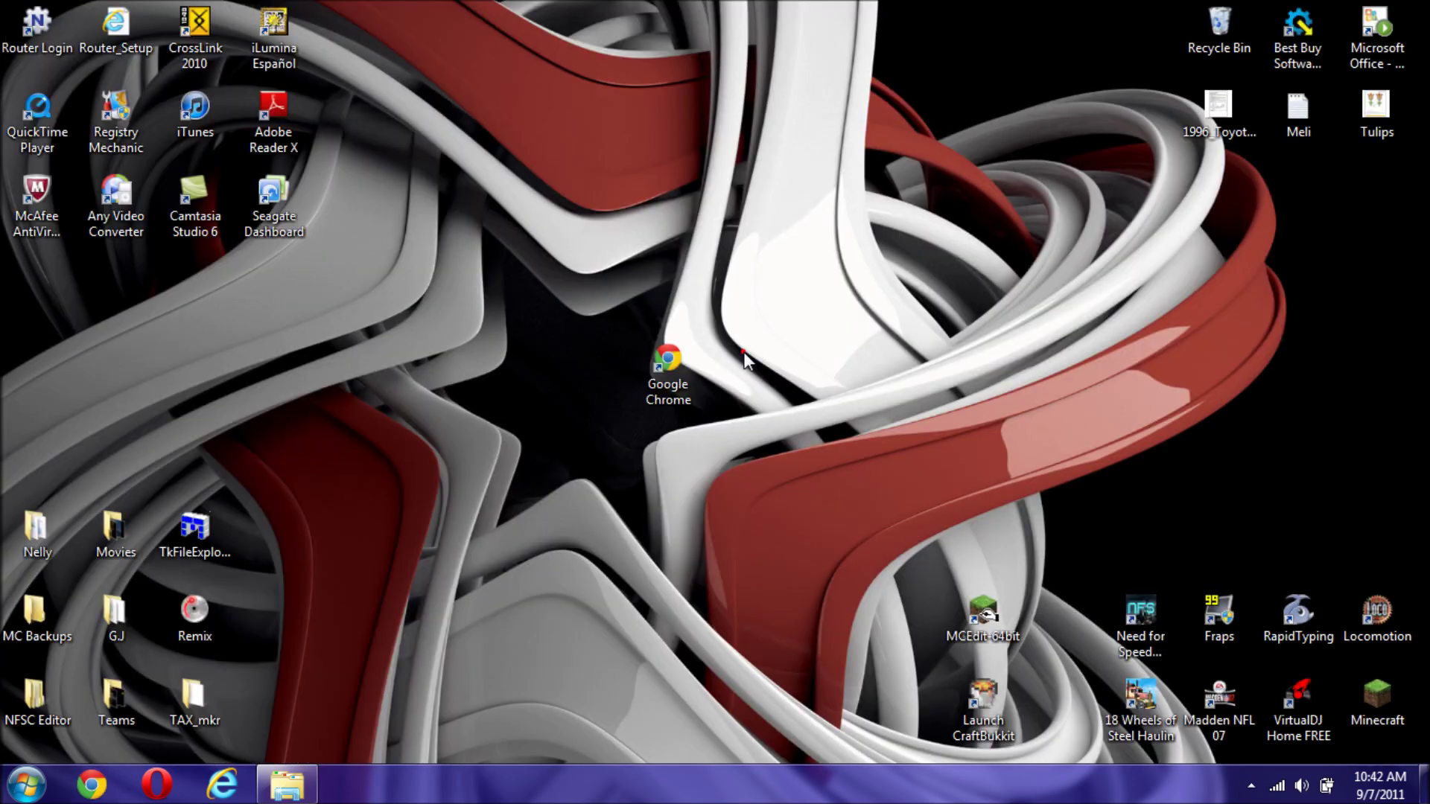
Step: Launch Windows Live Movie Maker from the Start menu
click(472, 591)
key(super)
click(52, 417)
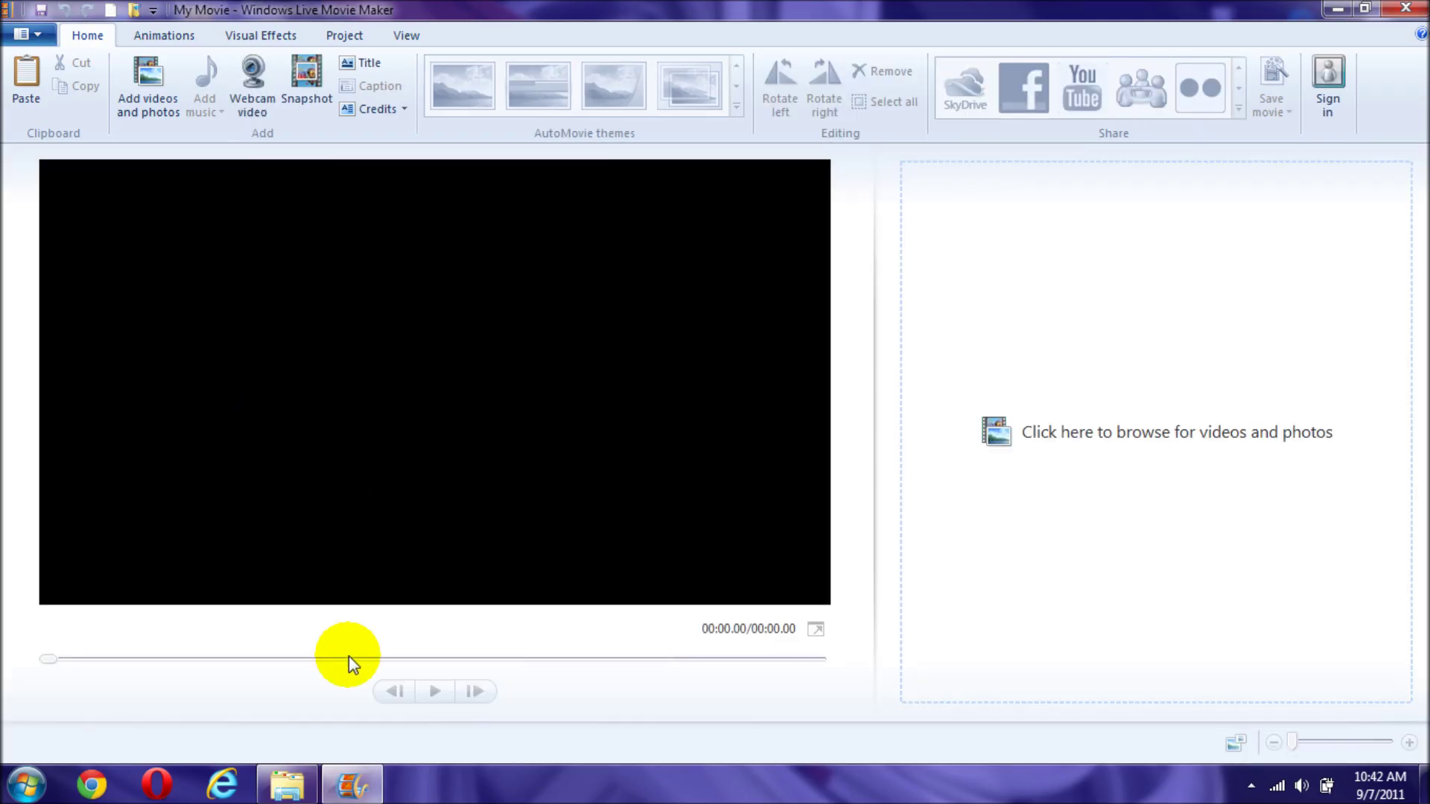
Step: Add all 12 photos from the Pictures > SDC folder to the storyboard
click(308, 794)
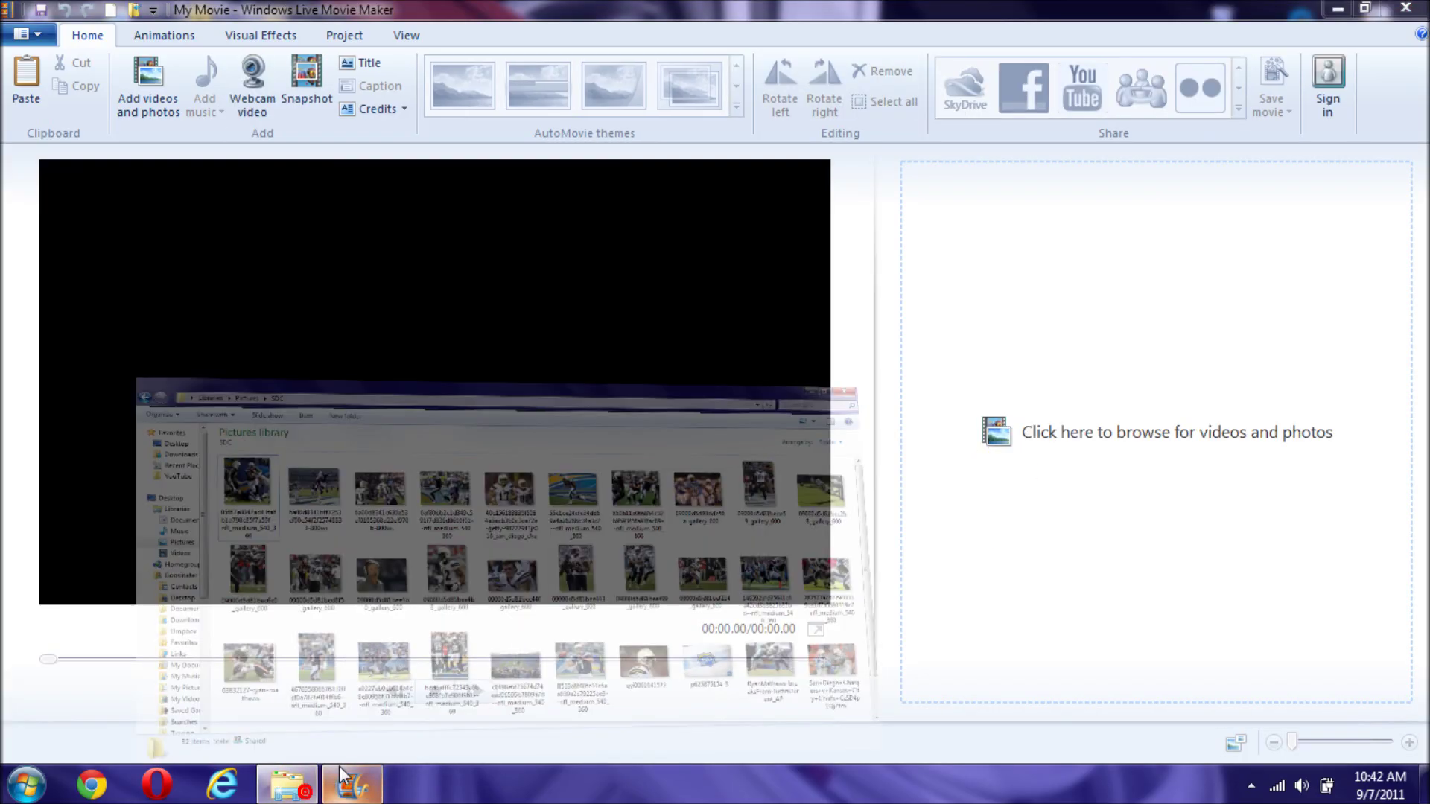
click(1385, 9)
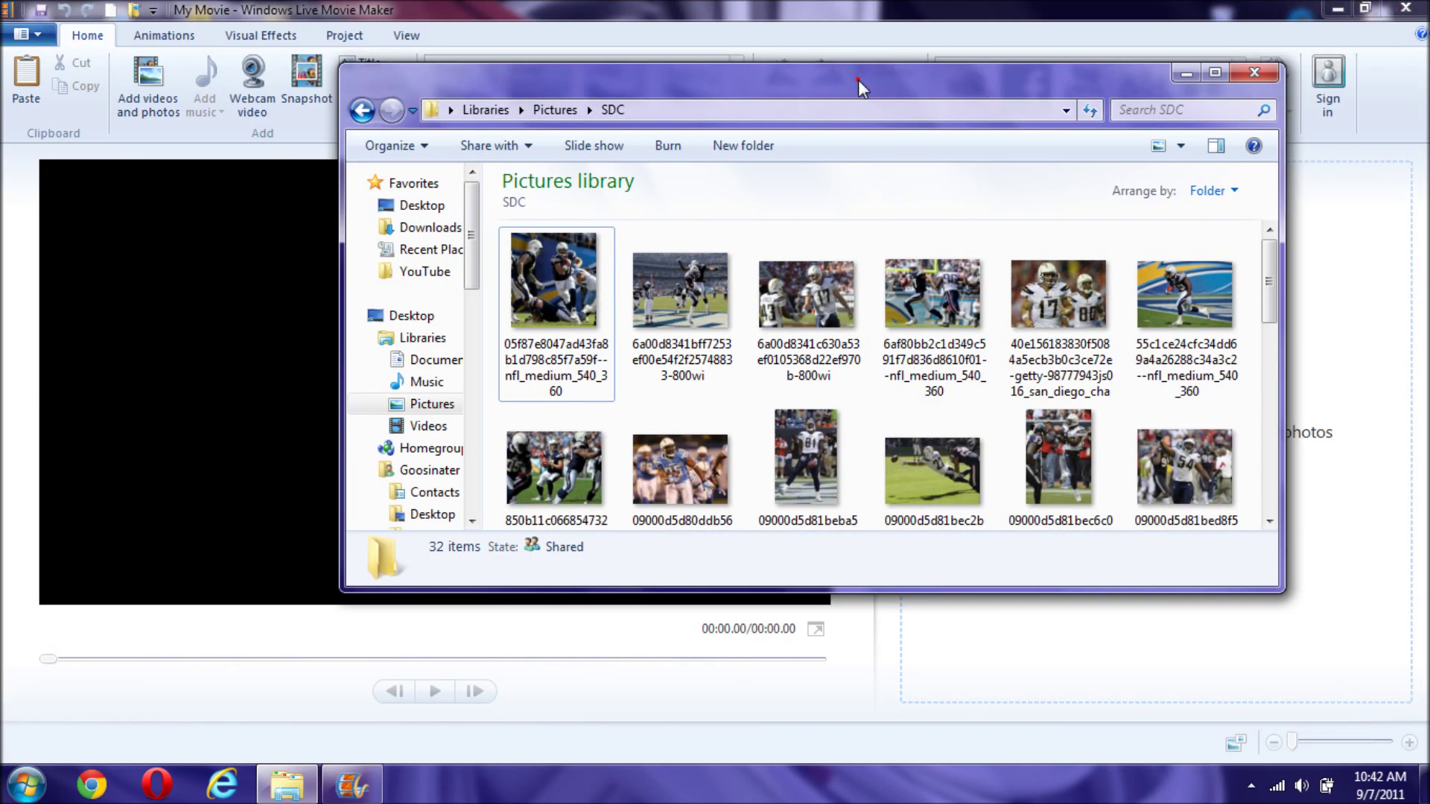
drag(491, 91, 74, 89)
click(153, 283)
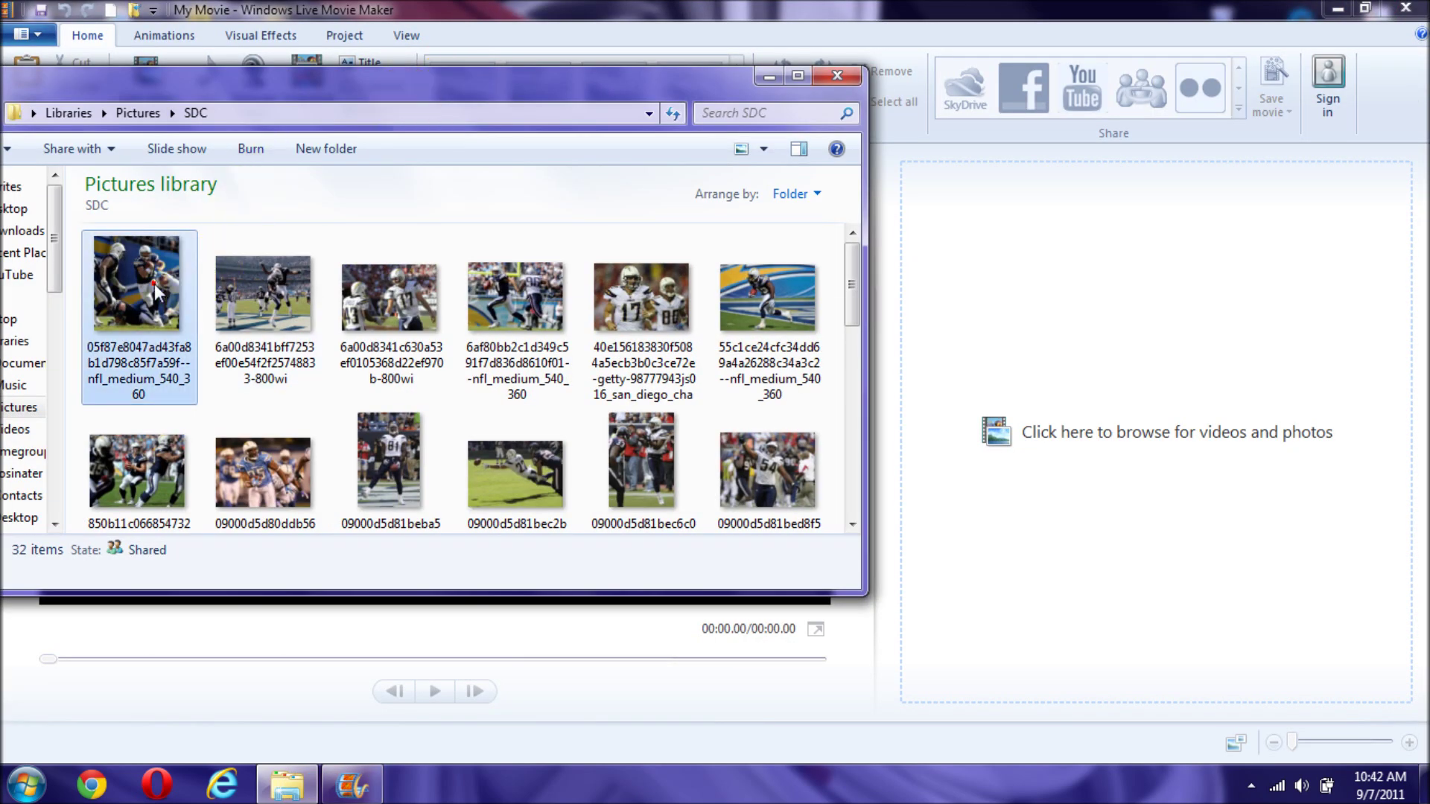
shift+click(767, 469)
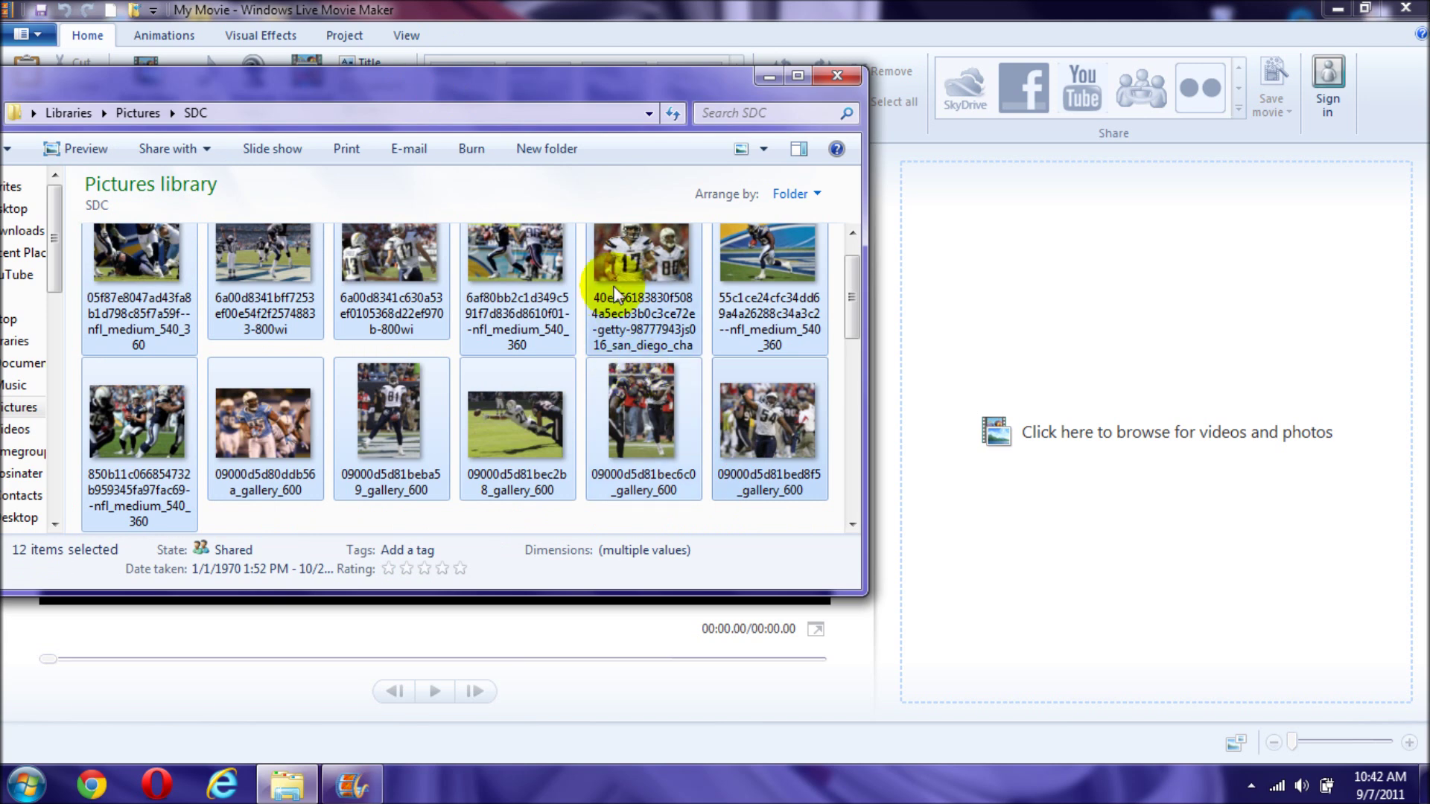
drag(612, 285, 1096, 328)
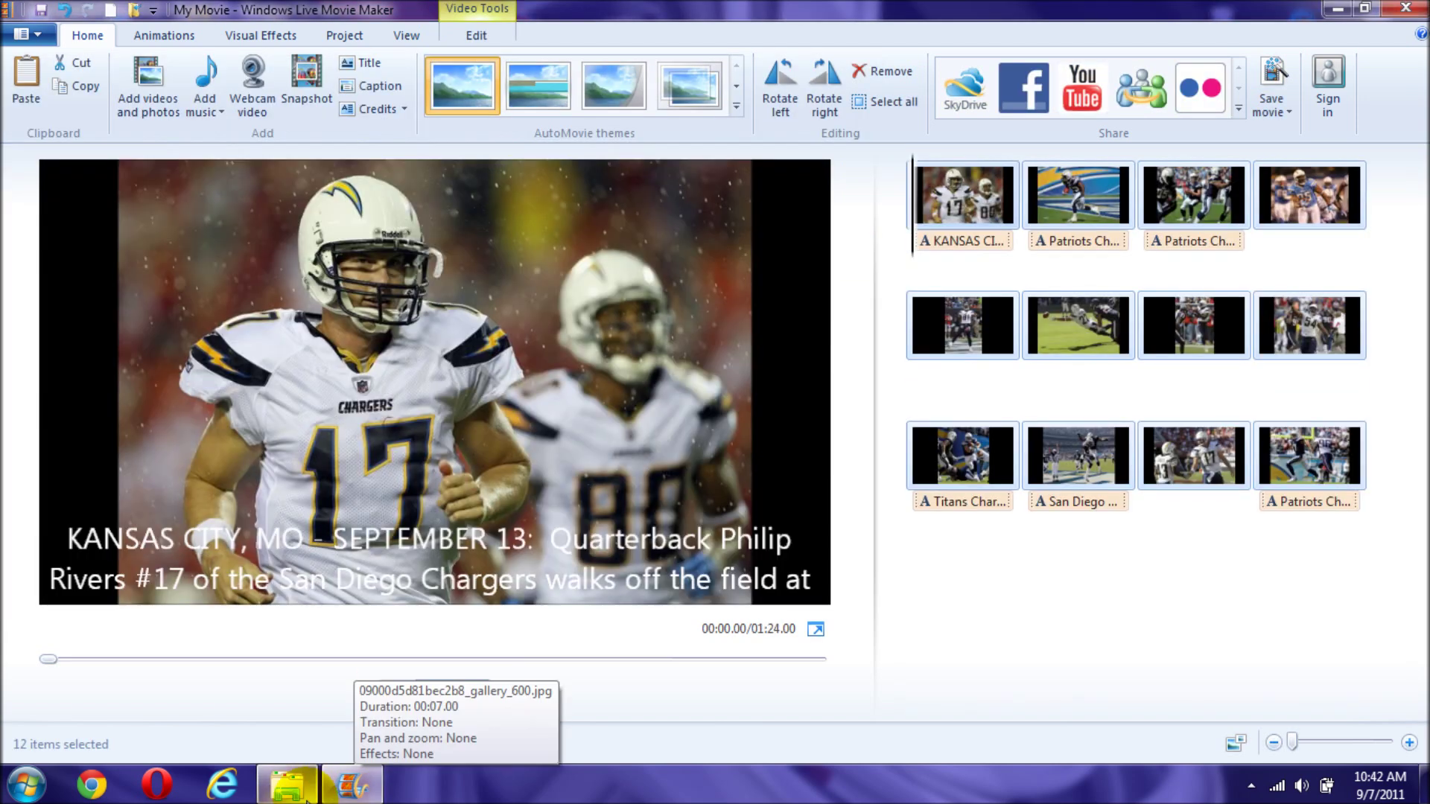
Step: Close the Pictures library window and select the KANSAS CITY caption on the San Diego photo
right_click(313, 782)
click(319, 722)
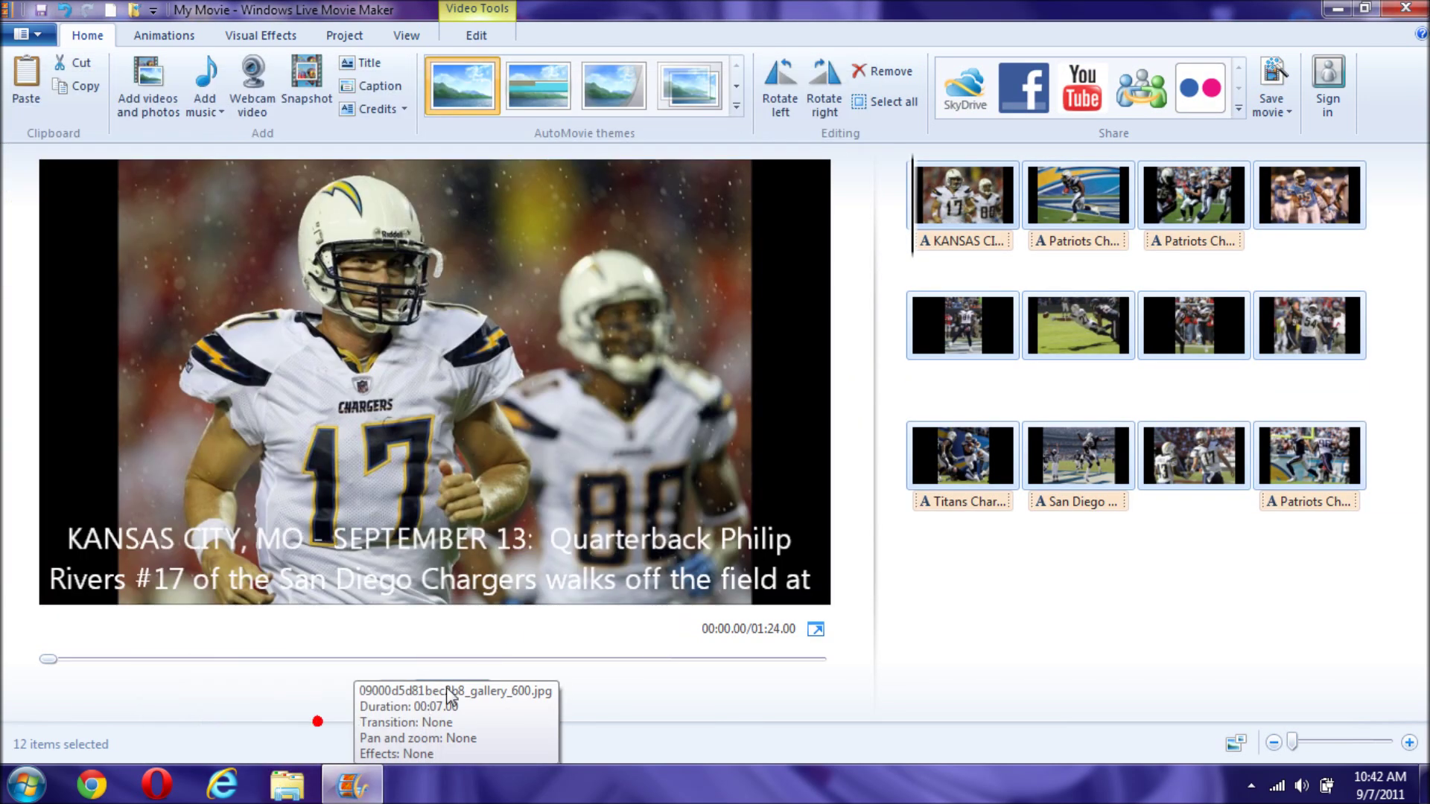
click(1101, 583)
click(1054, 469)
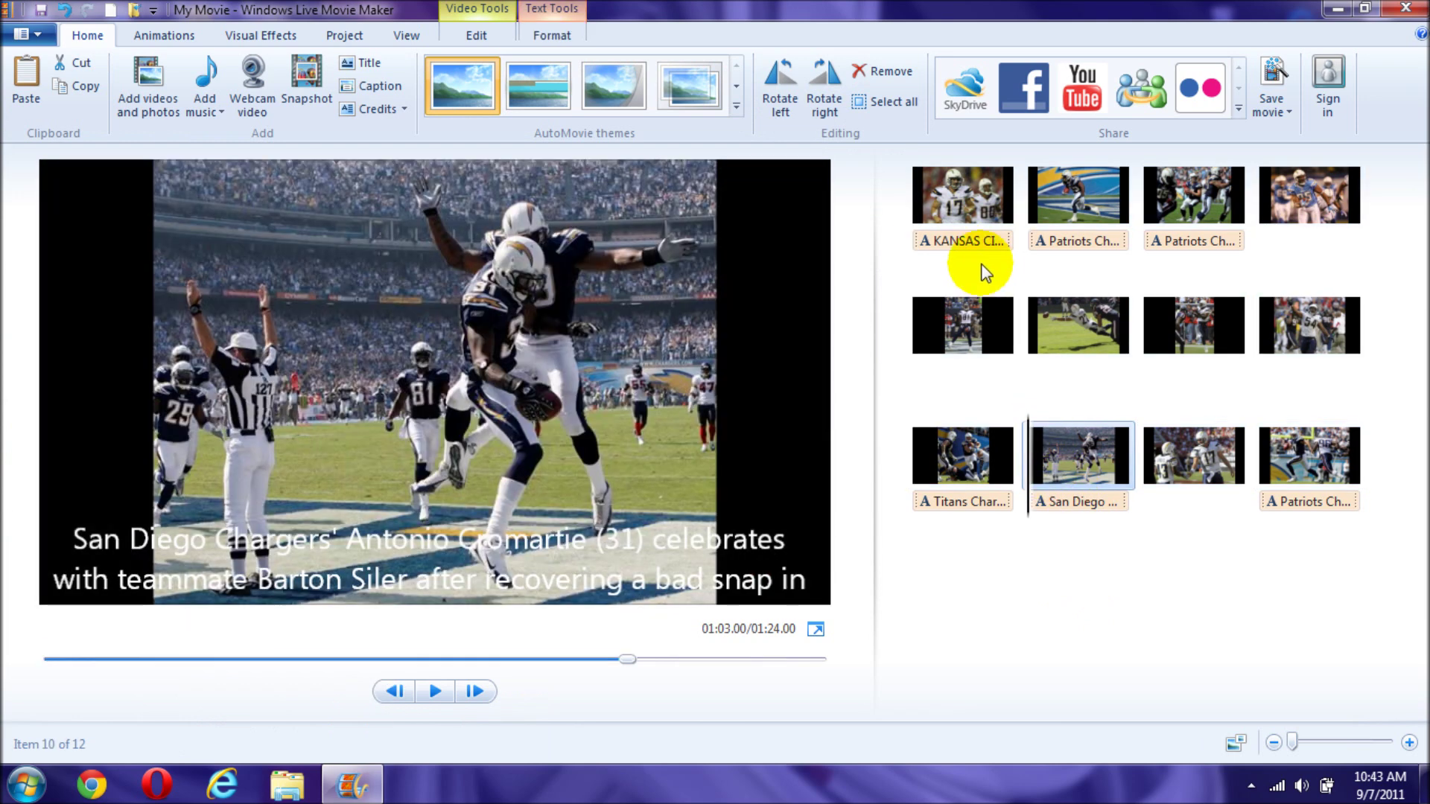
click(972, 250)
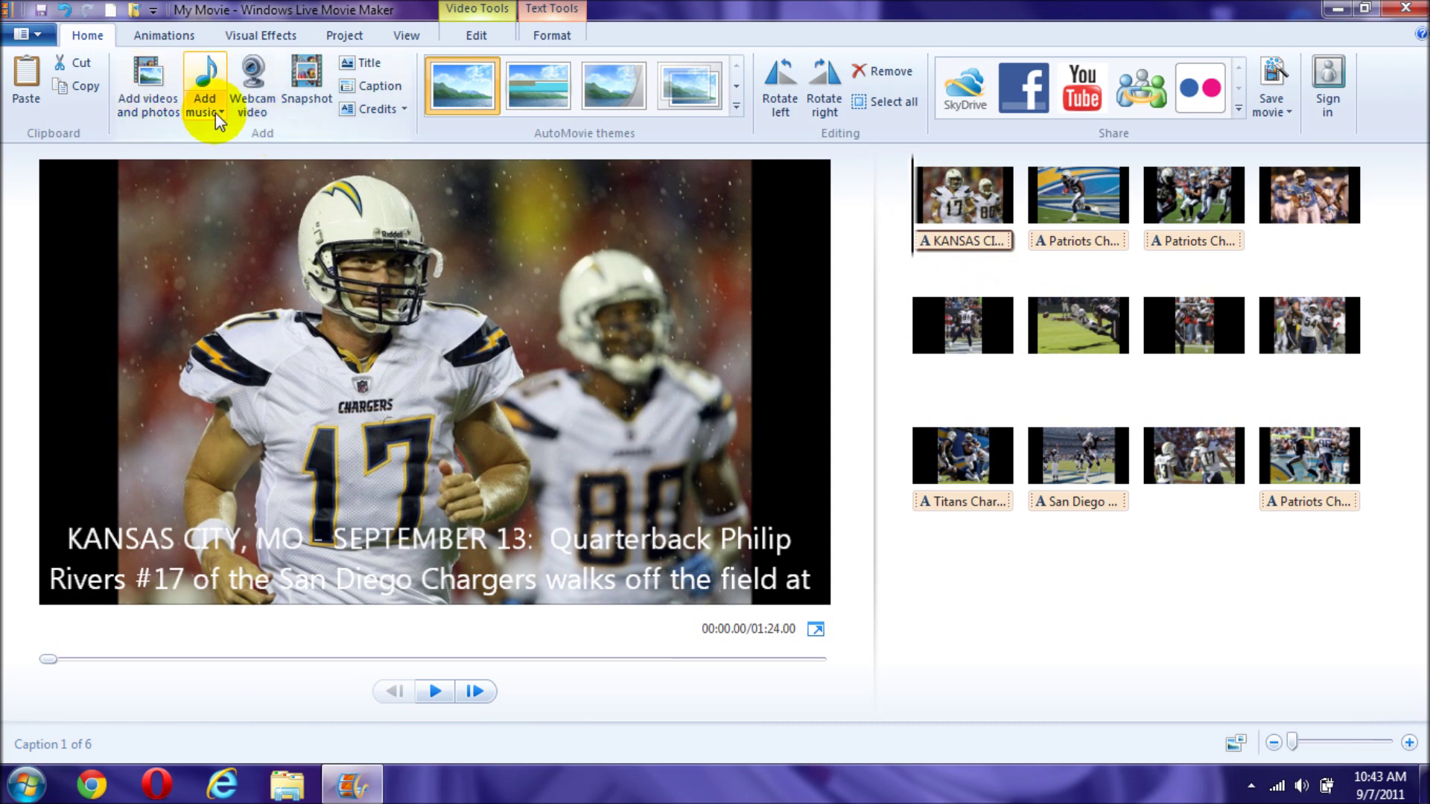
Step: Apply the Contemporary AutoMovie theme, undo it, and select the first photo clip
click(548, 93)
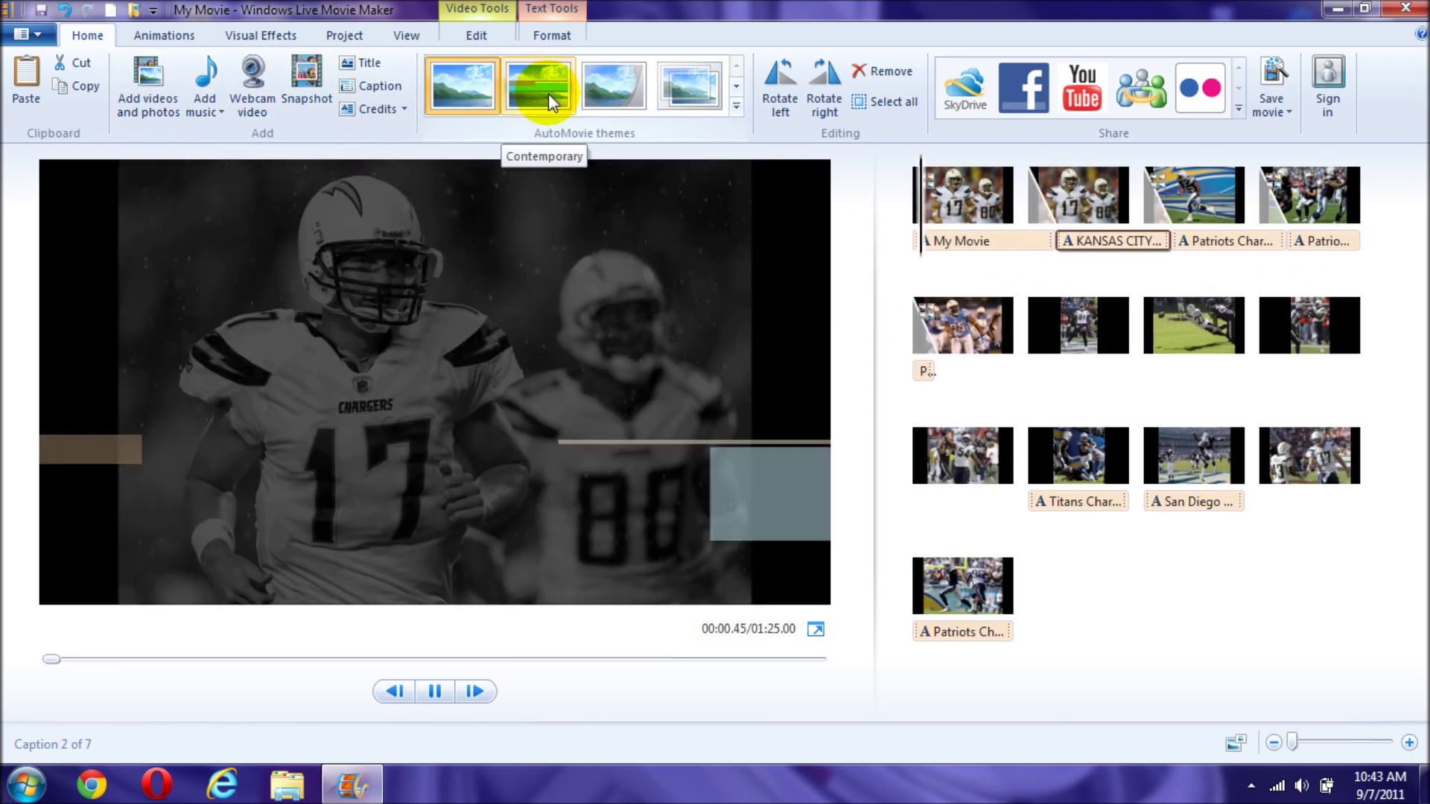
key(ctrl+z)
click(916, 186)
Step: Browse the Visual Effects, Animations and Edit tabs, returning to Home
click(284, 41)
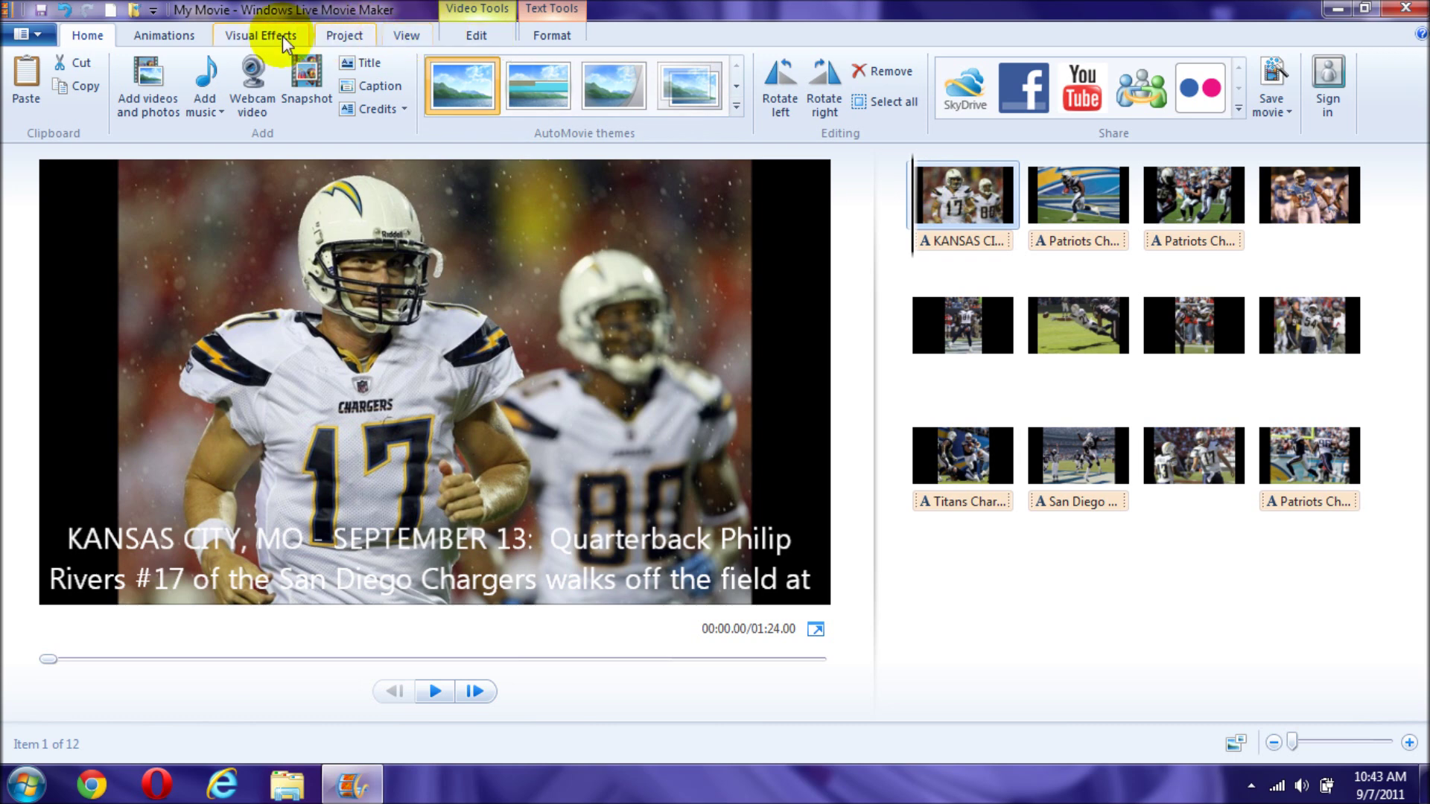
click(187, 39)
click(239, 37)
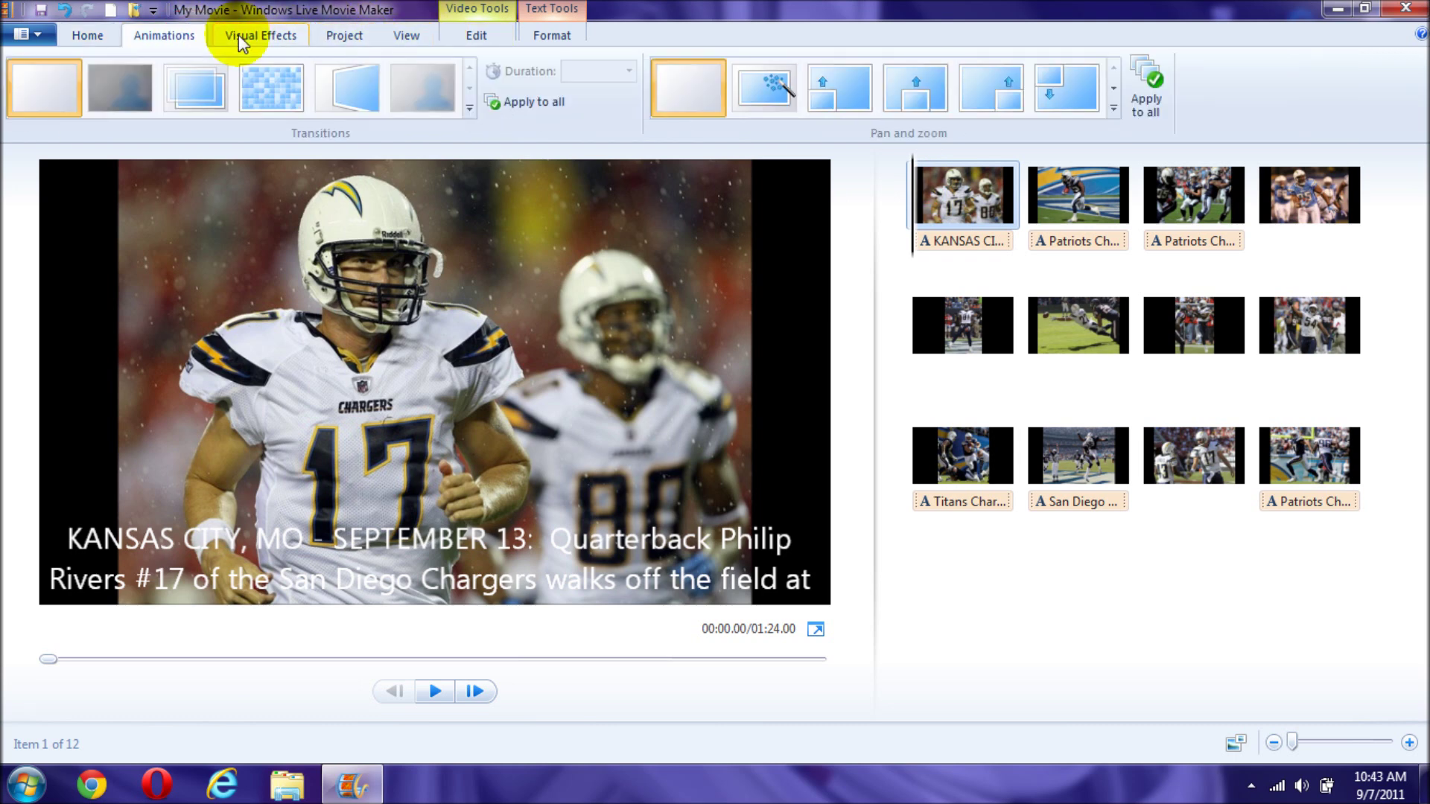
click(84, 39)
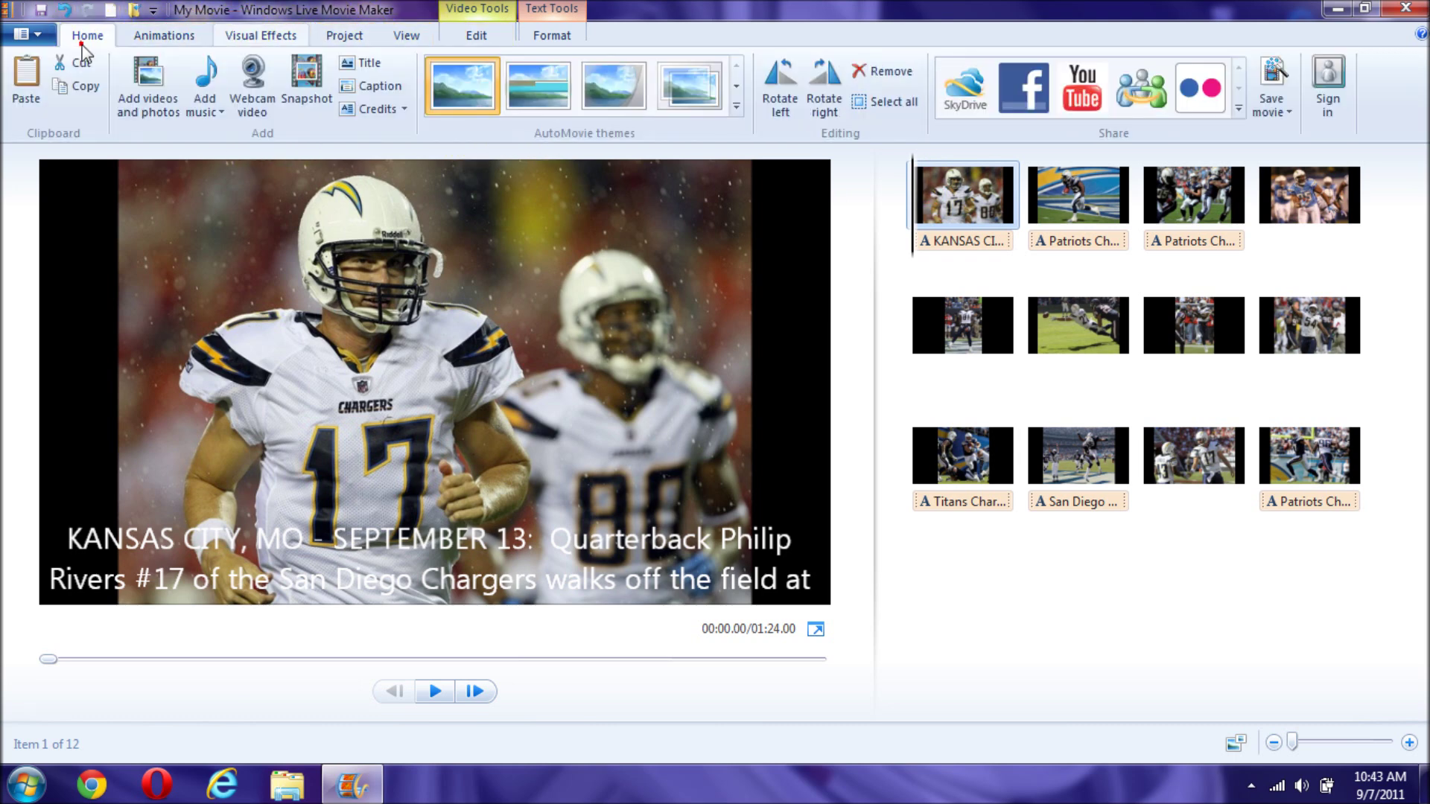
click(476, 35)
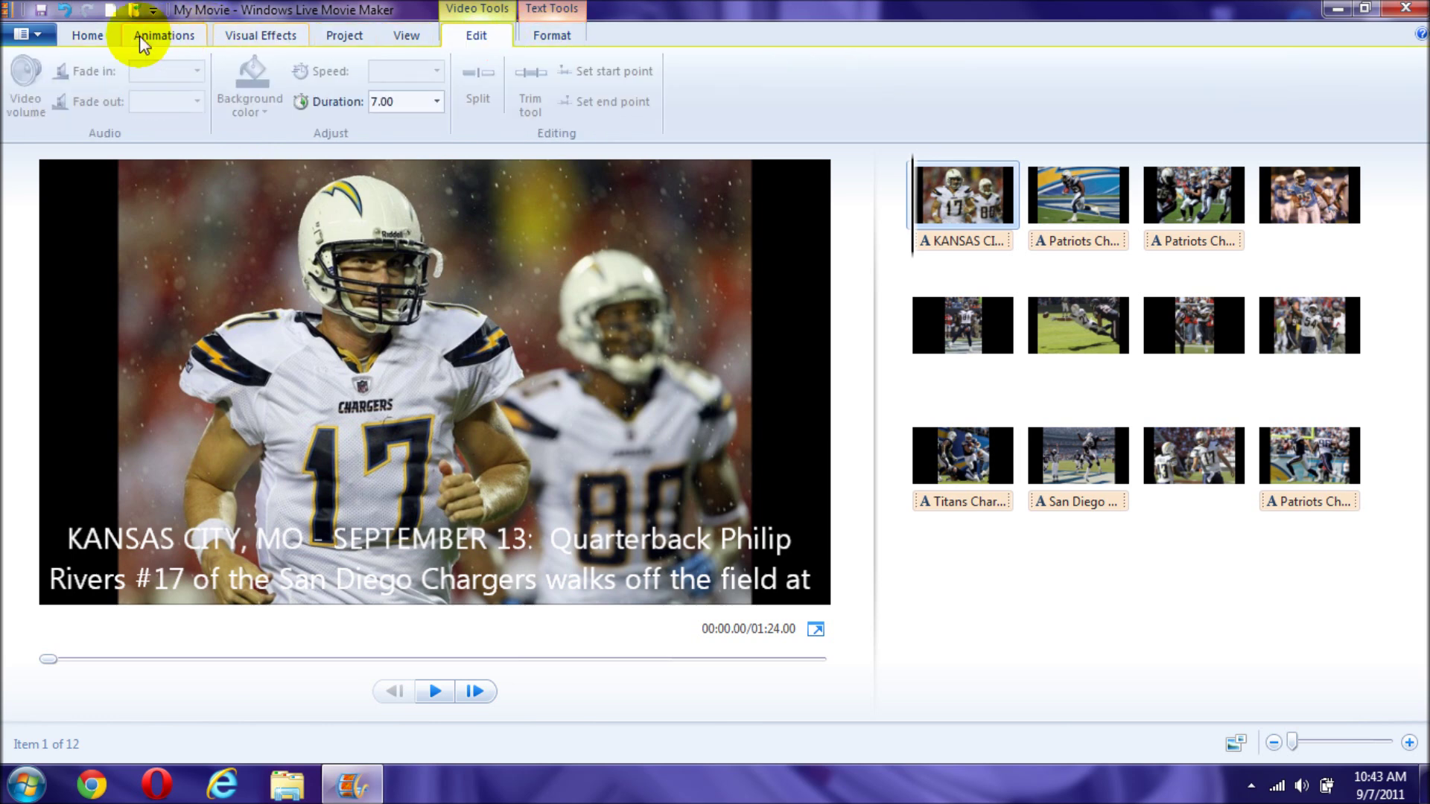
click(88, 37)
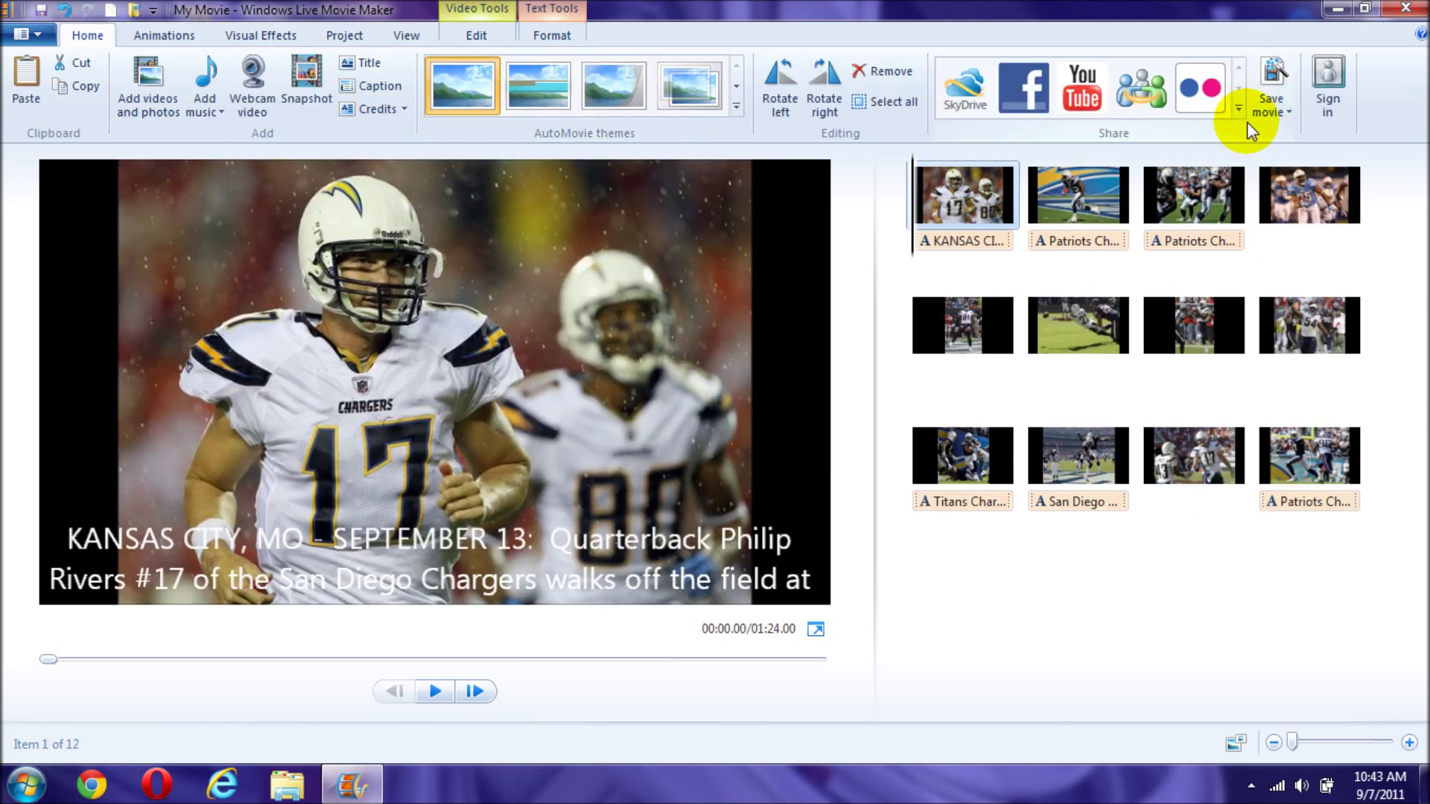
Step: Check the web publishing services list, close it, and show the Save movie settings list
click(1238, 109)
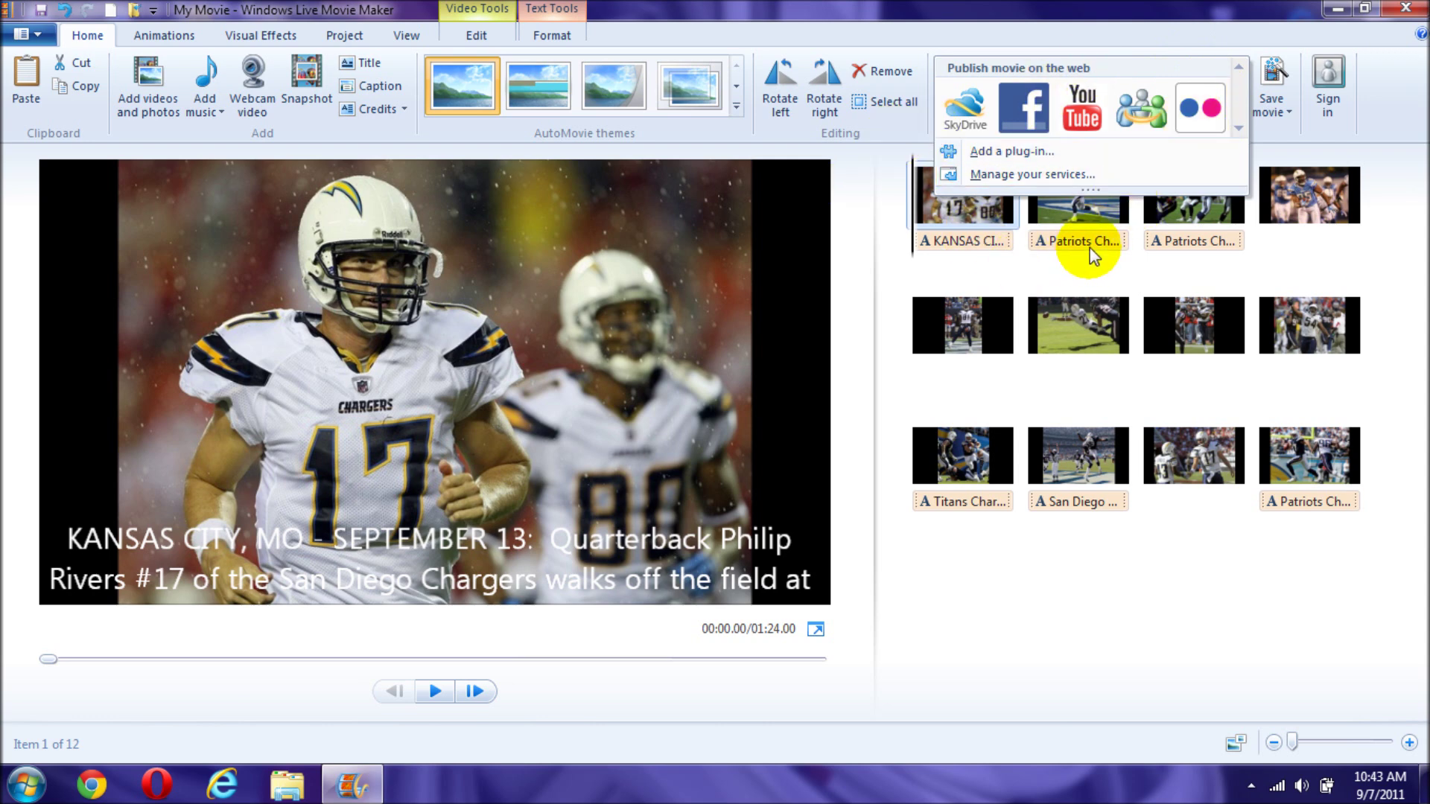
click(1078, 543)
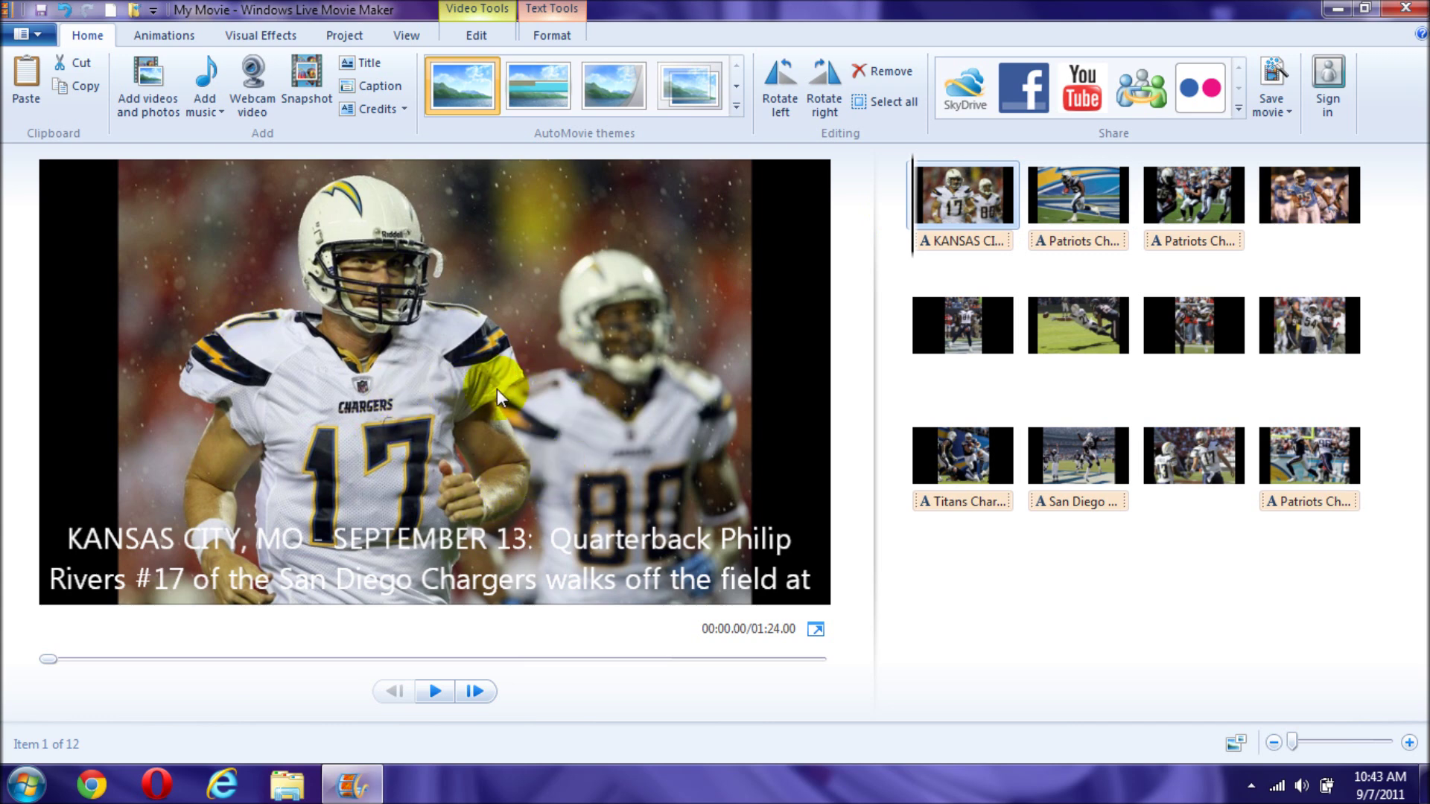
click(1281, 119)
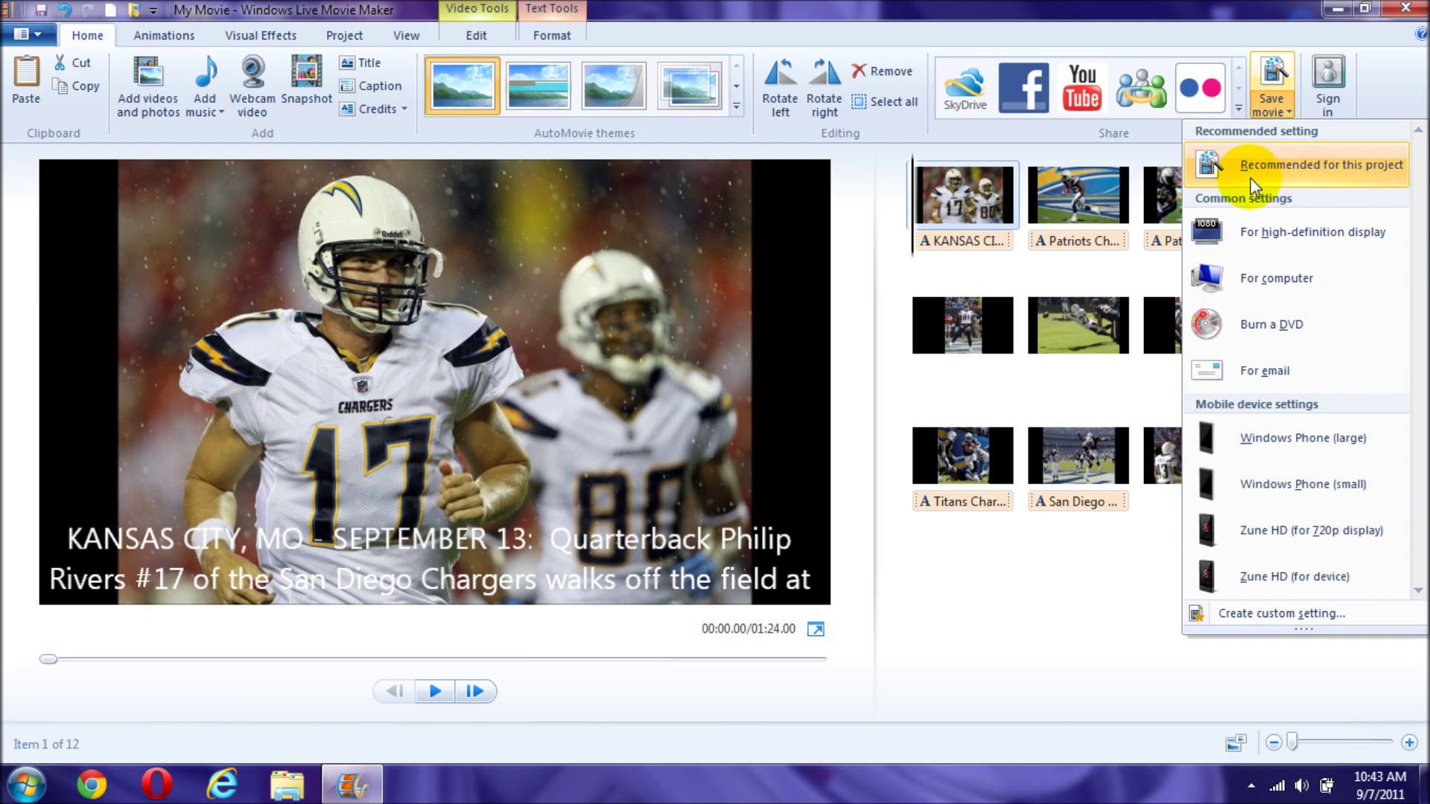
Step: Compare the Save movie output settings and choose For computer
mouse_move(1254, 189)
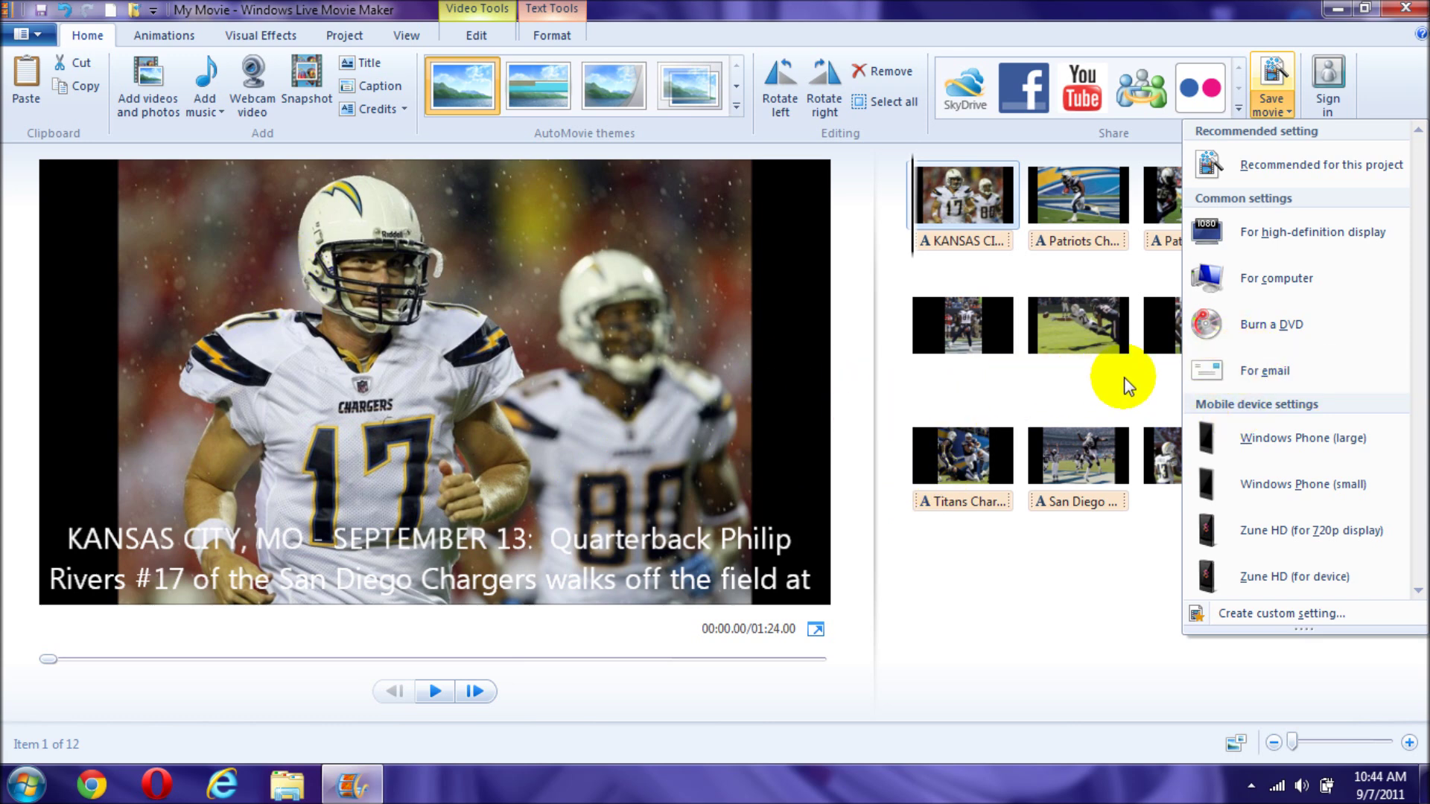
mouse_move(1266, 377)
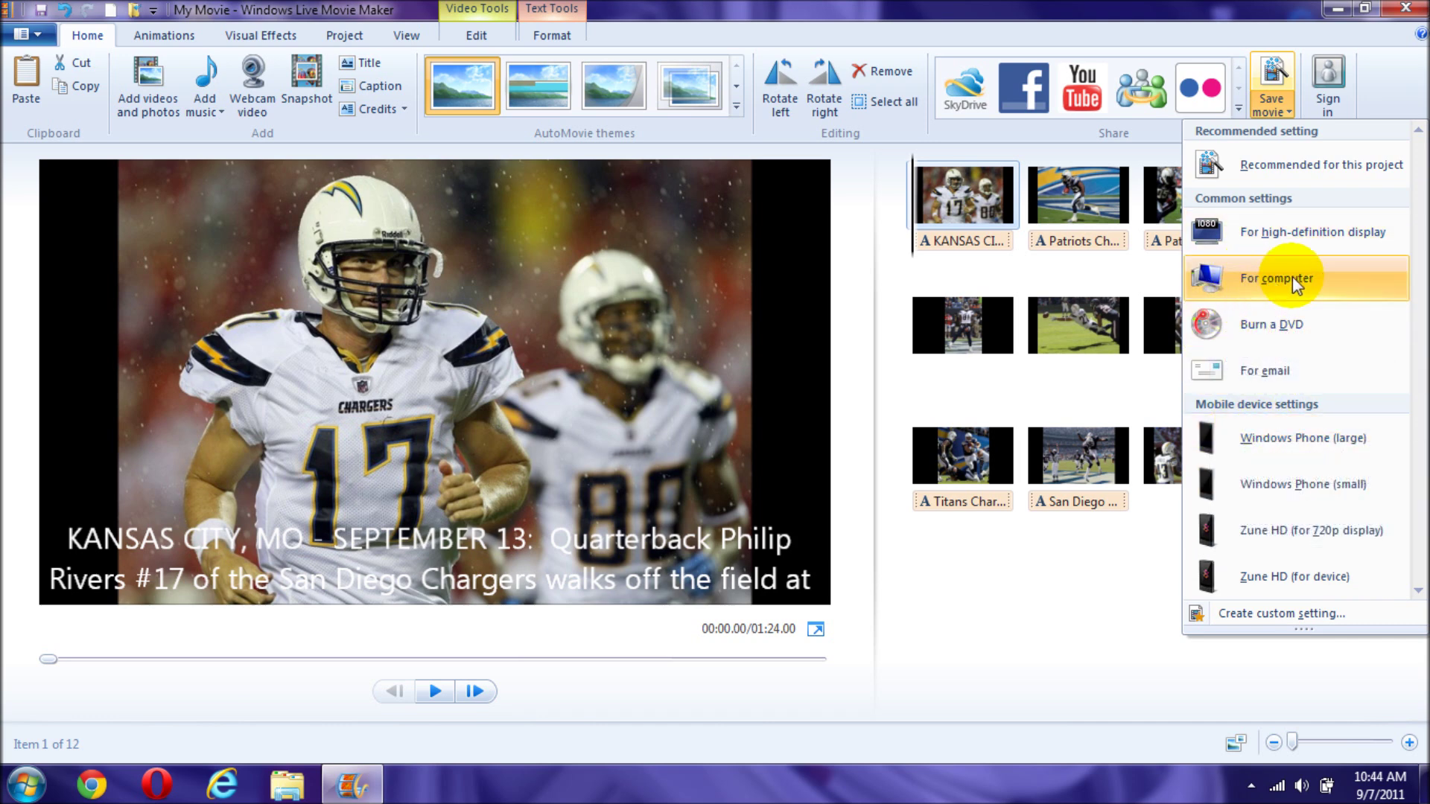
mouse_move(1295, 283)
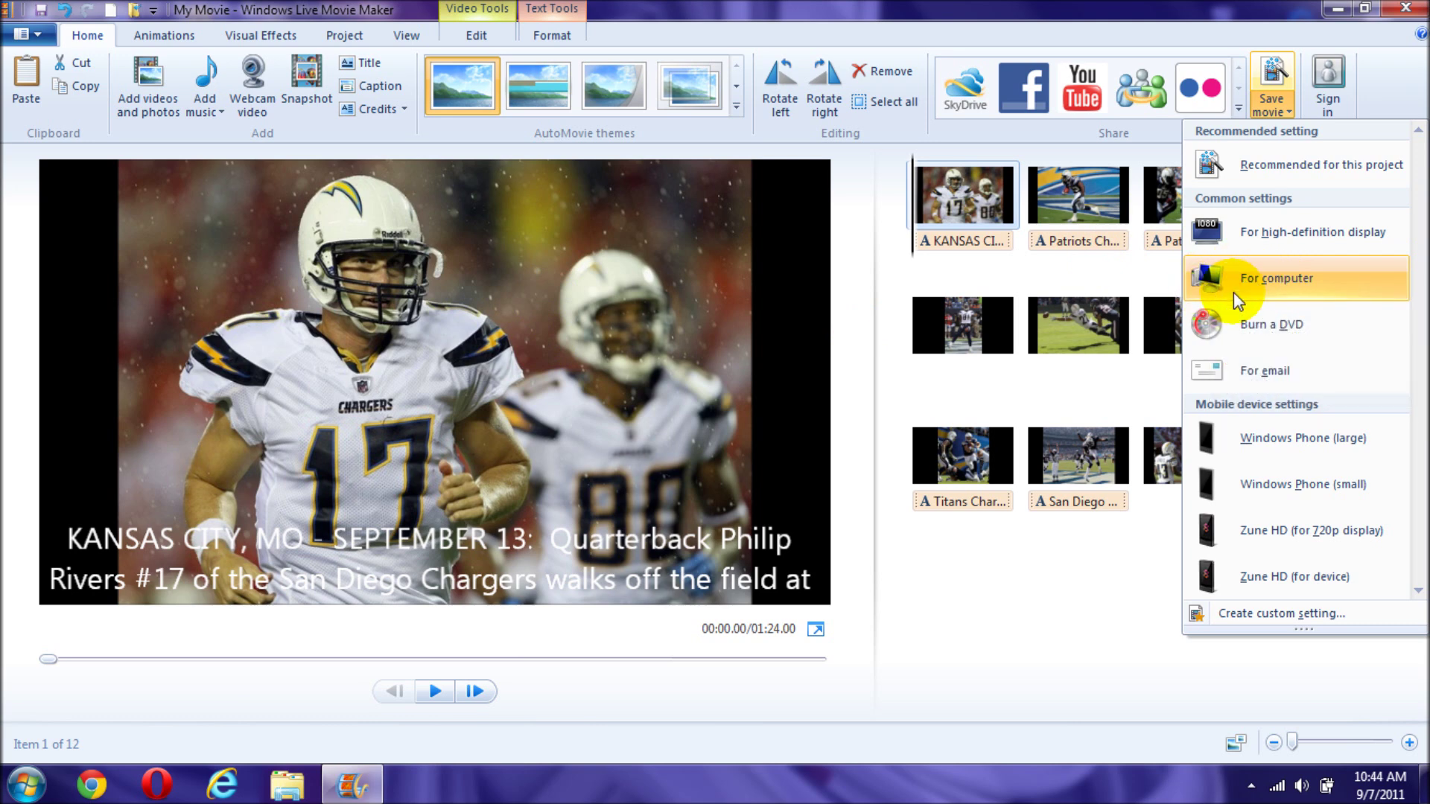
click(1259, 283)
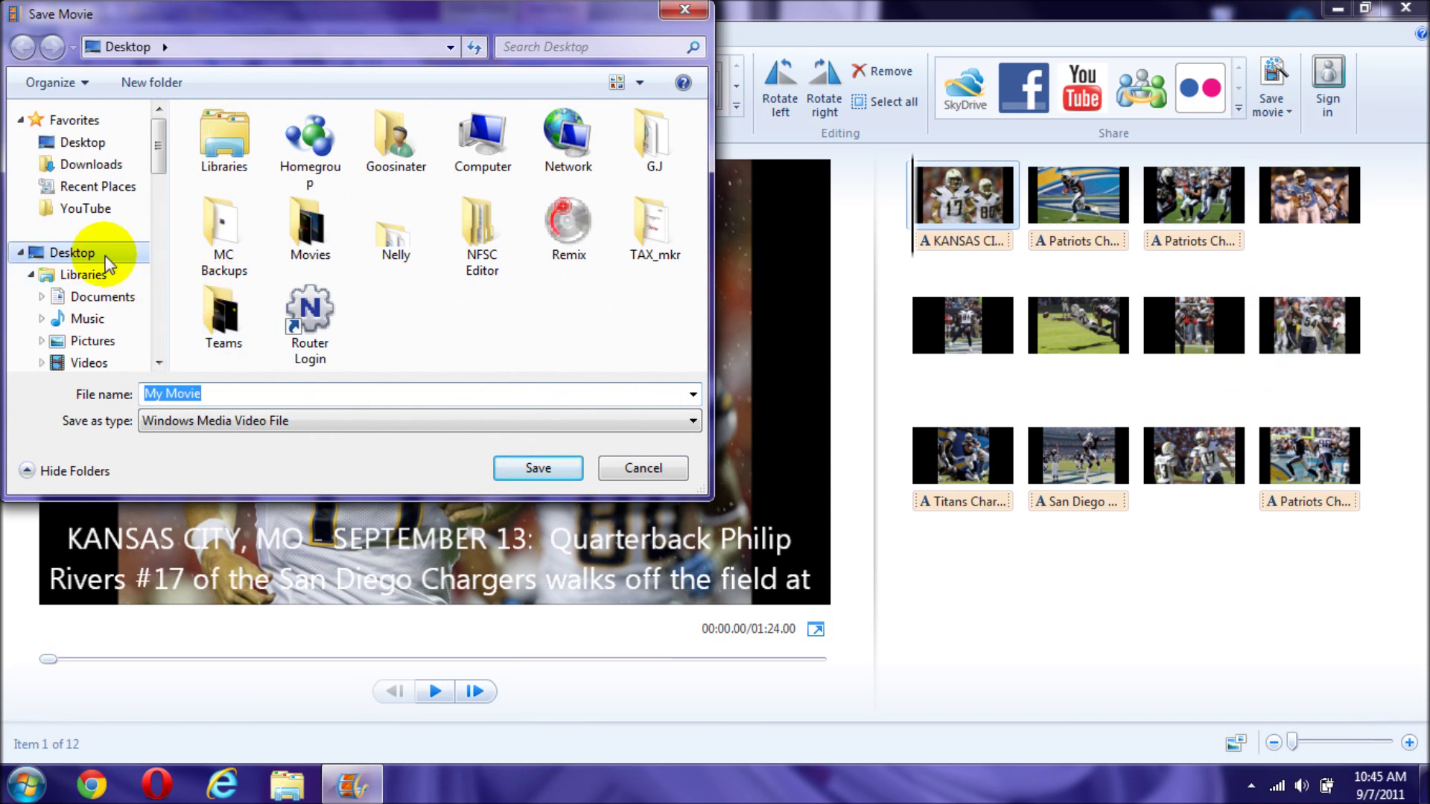
Step: Save the movie to the Desktop as 'Tutorial', keeping Windows Media Video File
click(102, 252)
click(157, 227)
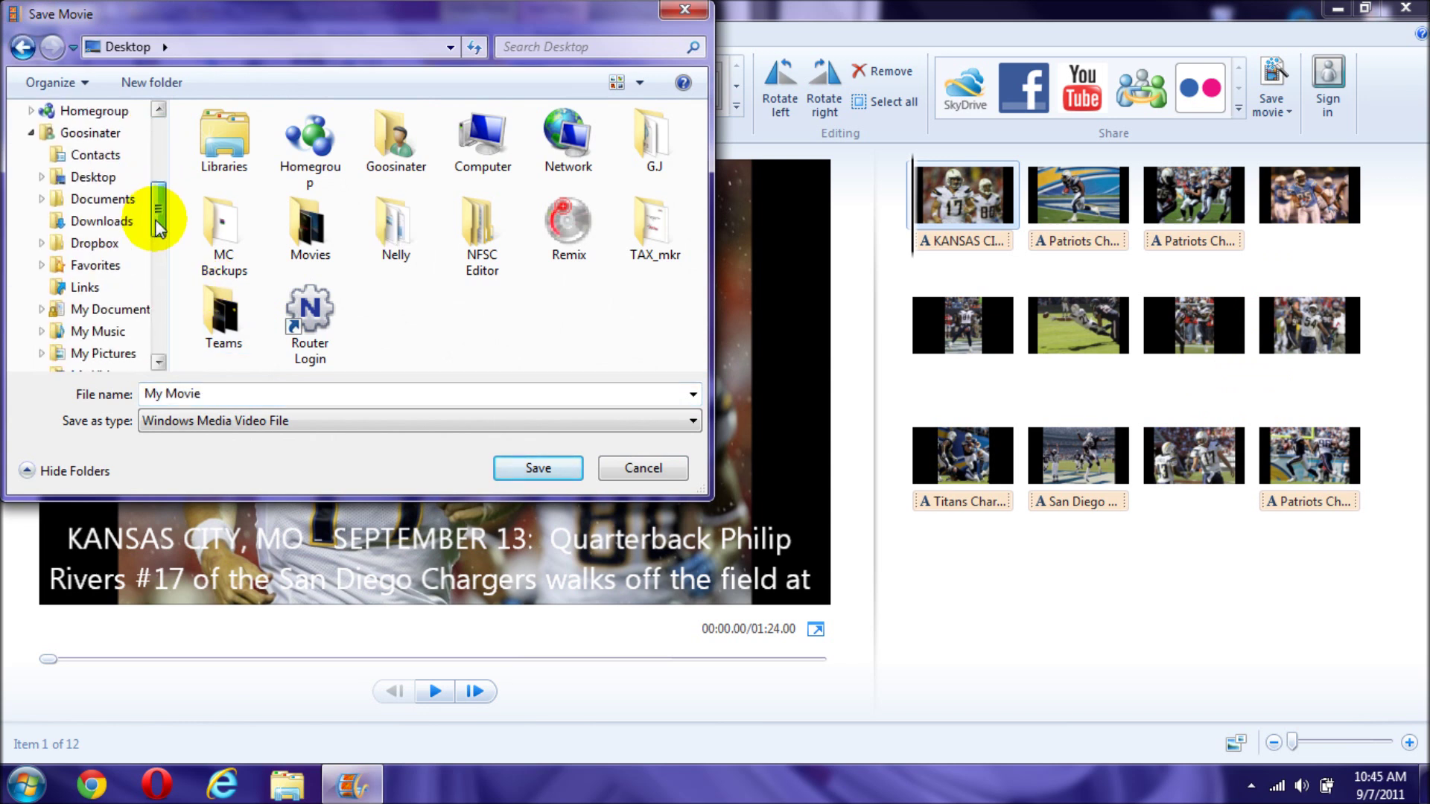
drag(157, 227, 150, 137)
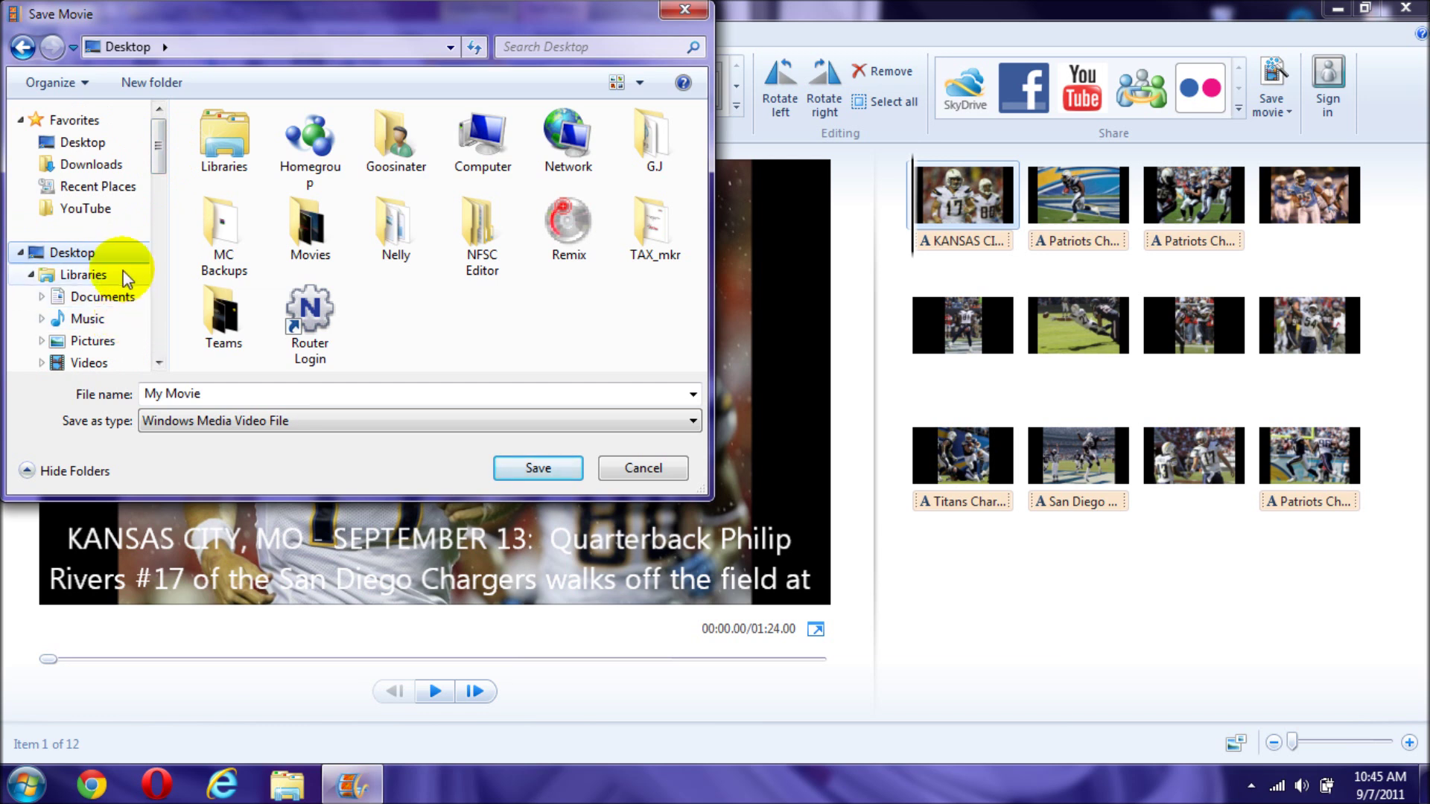
click(239, 393)
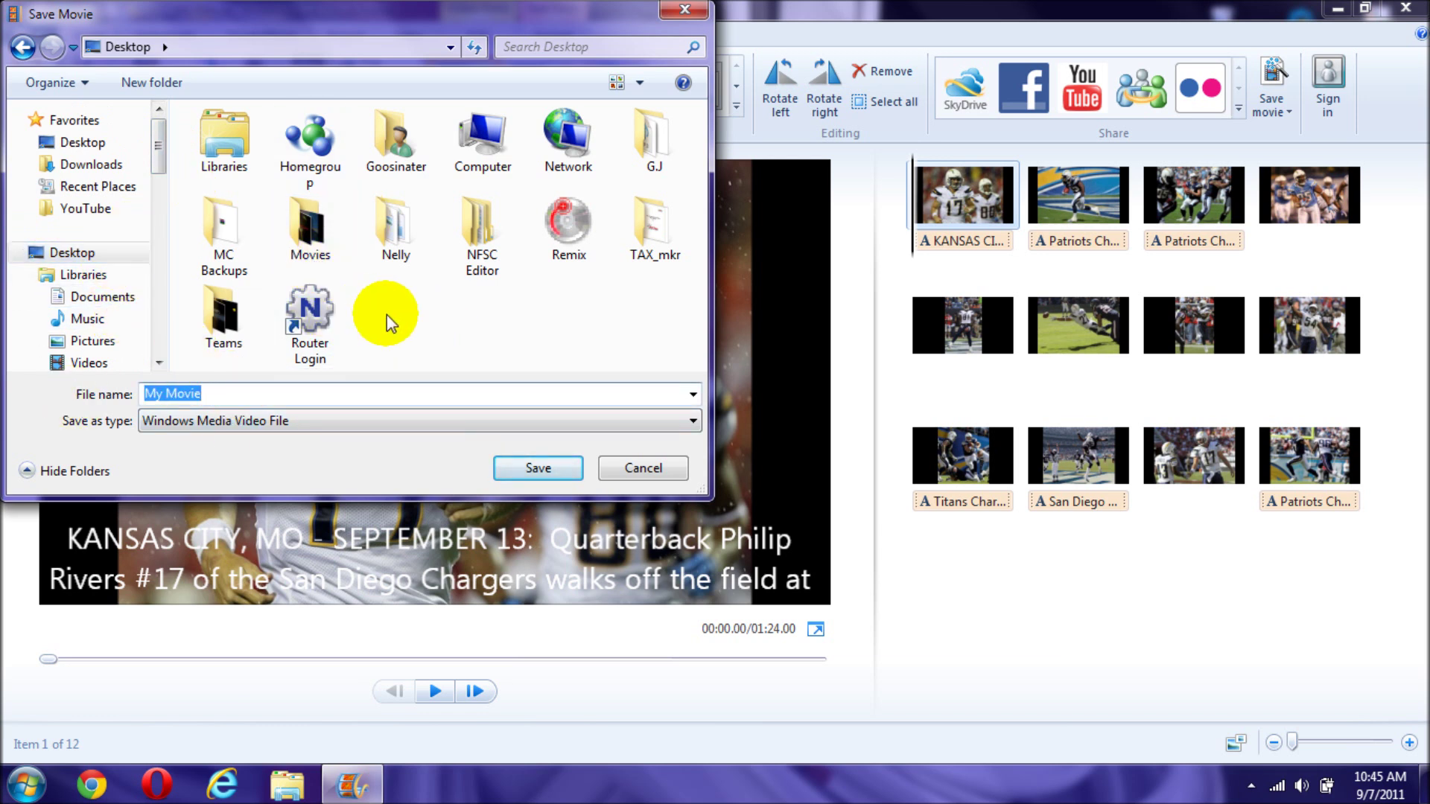
text(Tul)
key(BackSpace)
key(BackSpace)
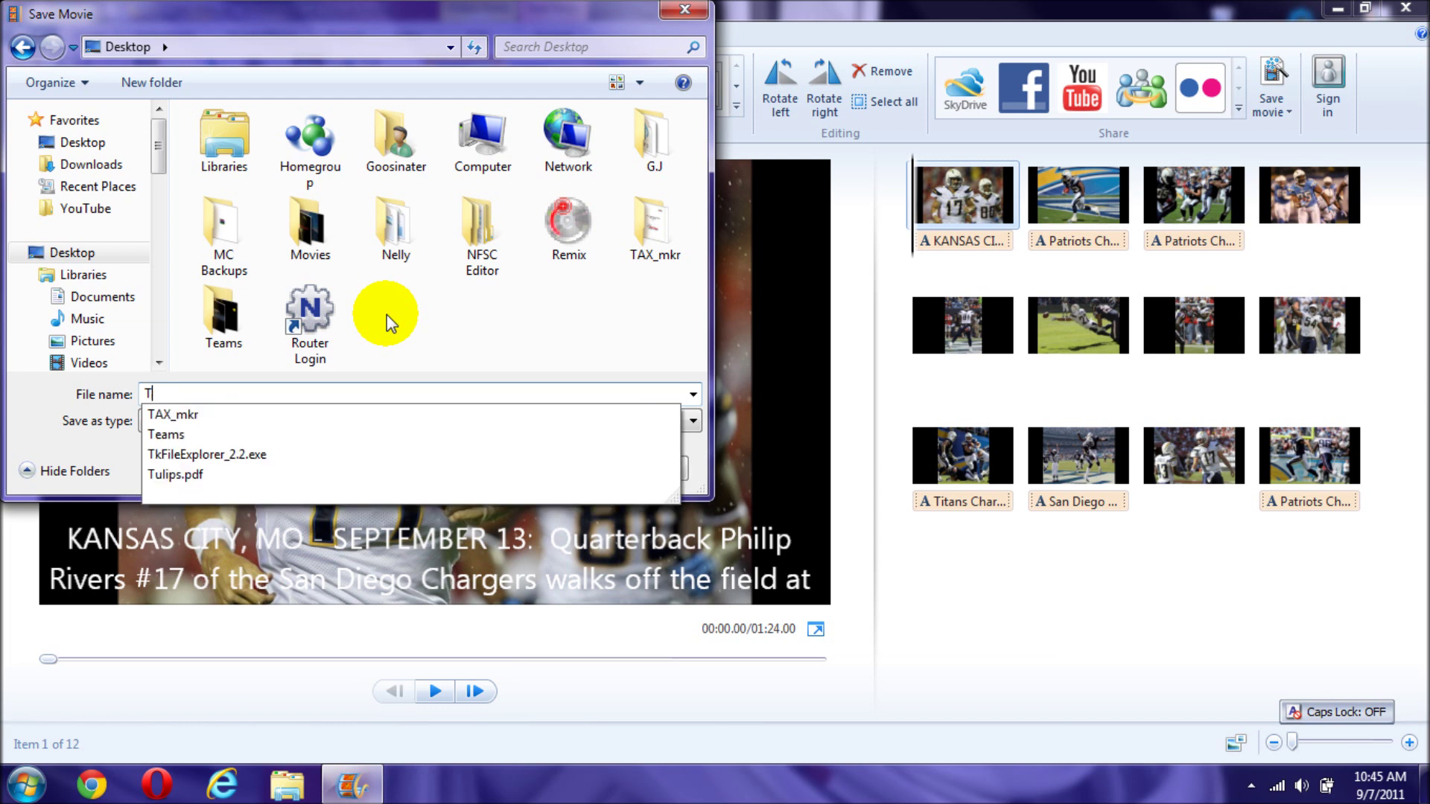
text(utorial)
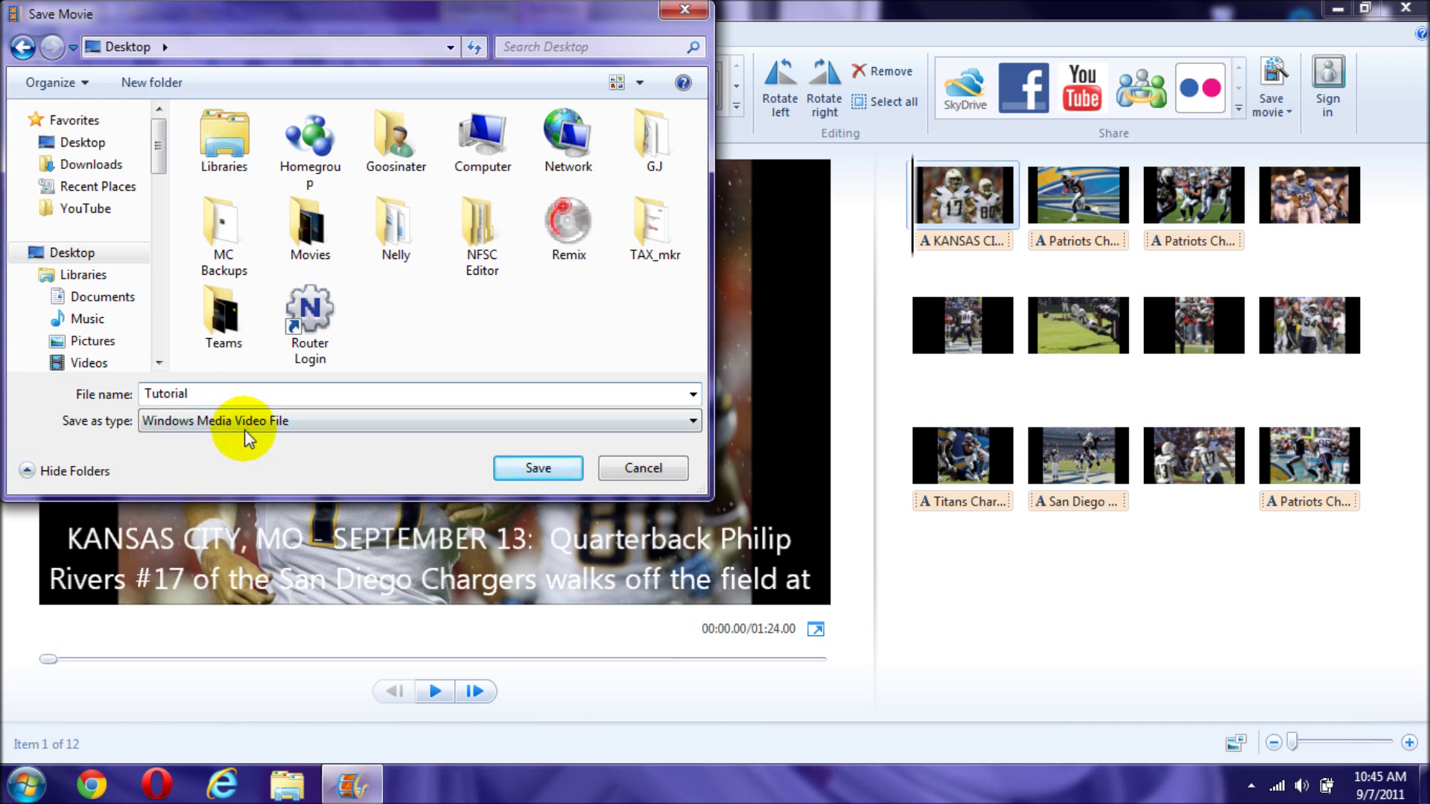
click(529, 472)
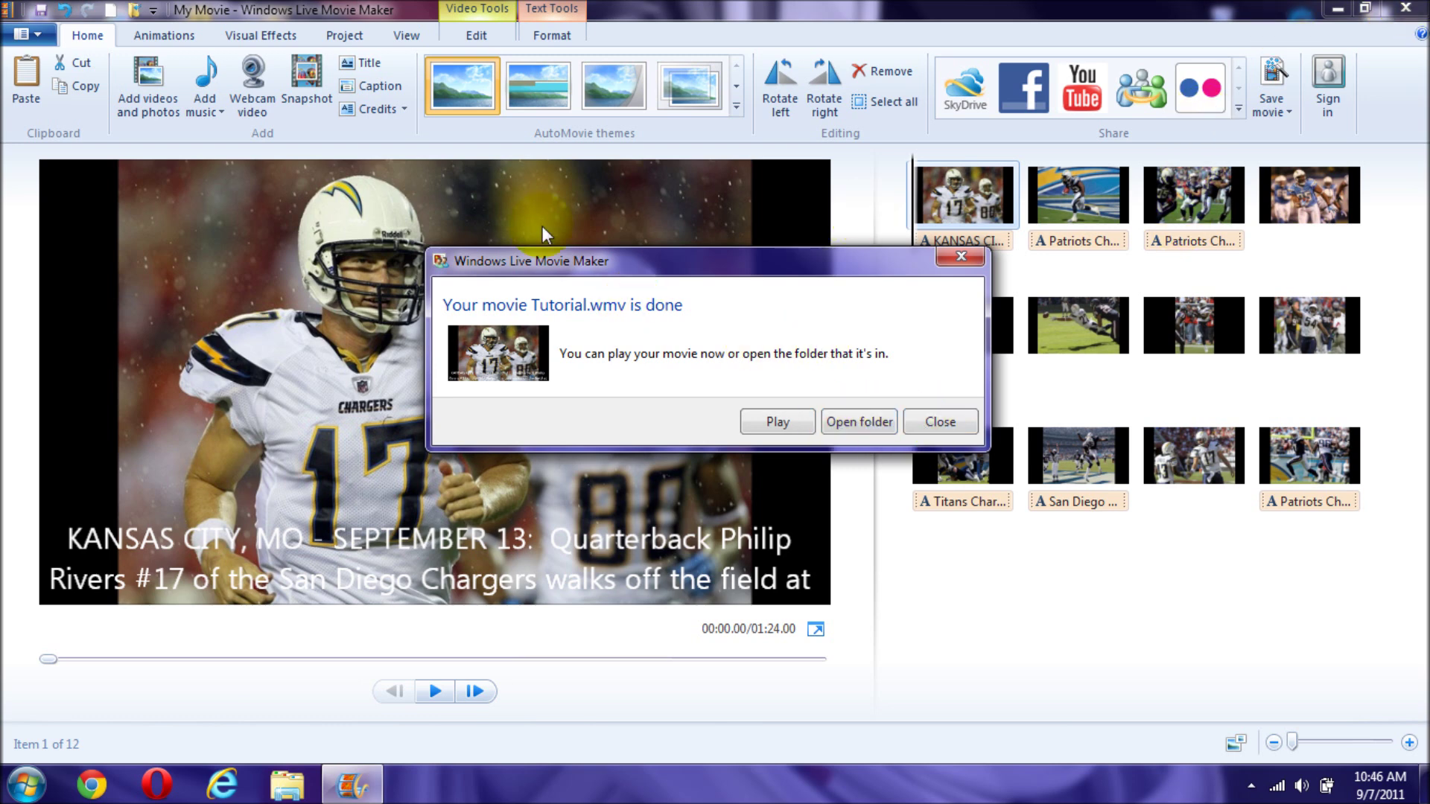
Step: Check that Tutorial (5.48 MB) is on the Desktop, close that folder, then close Movie Maker
click(845, 422)
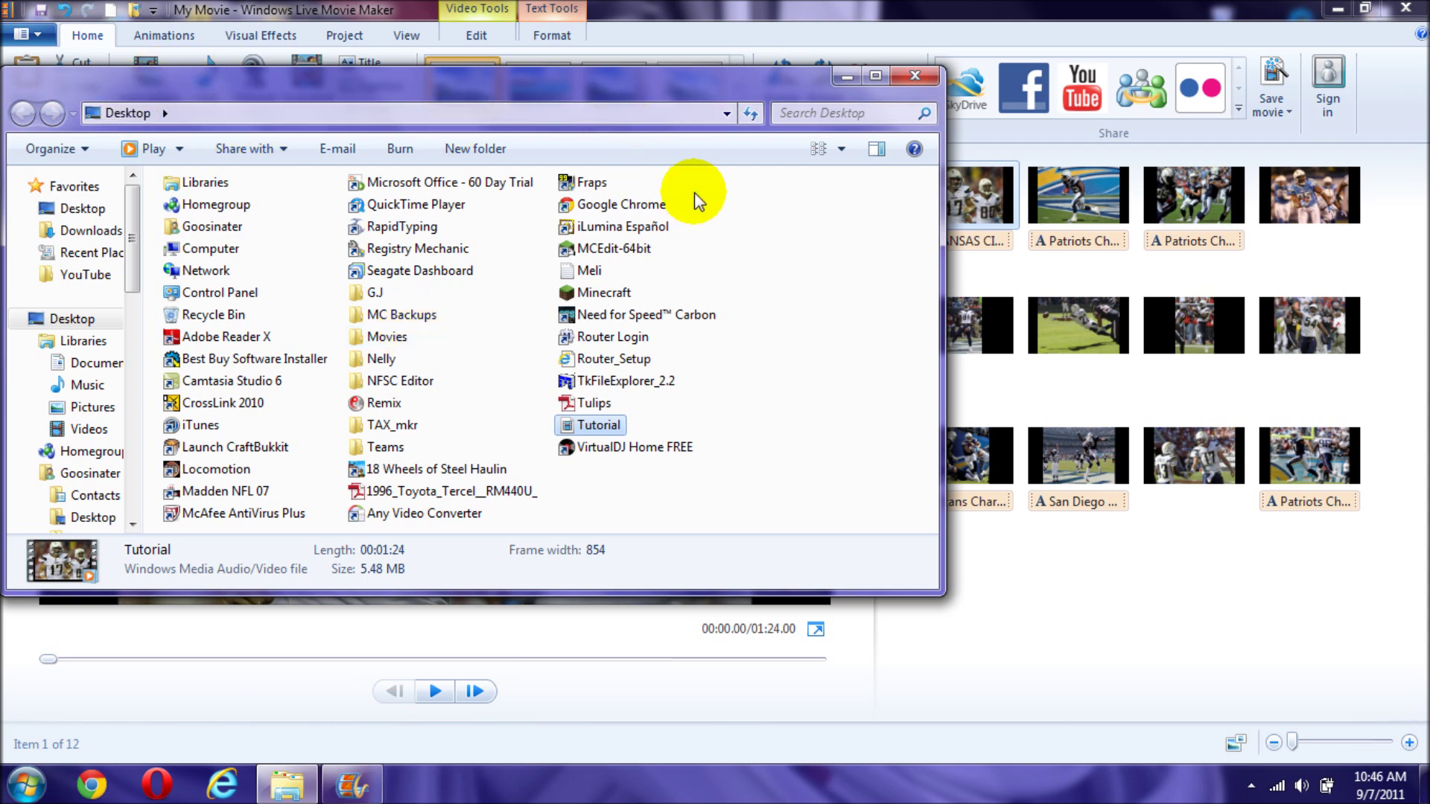
click(913, 74)
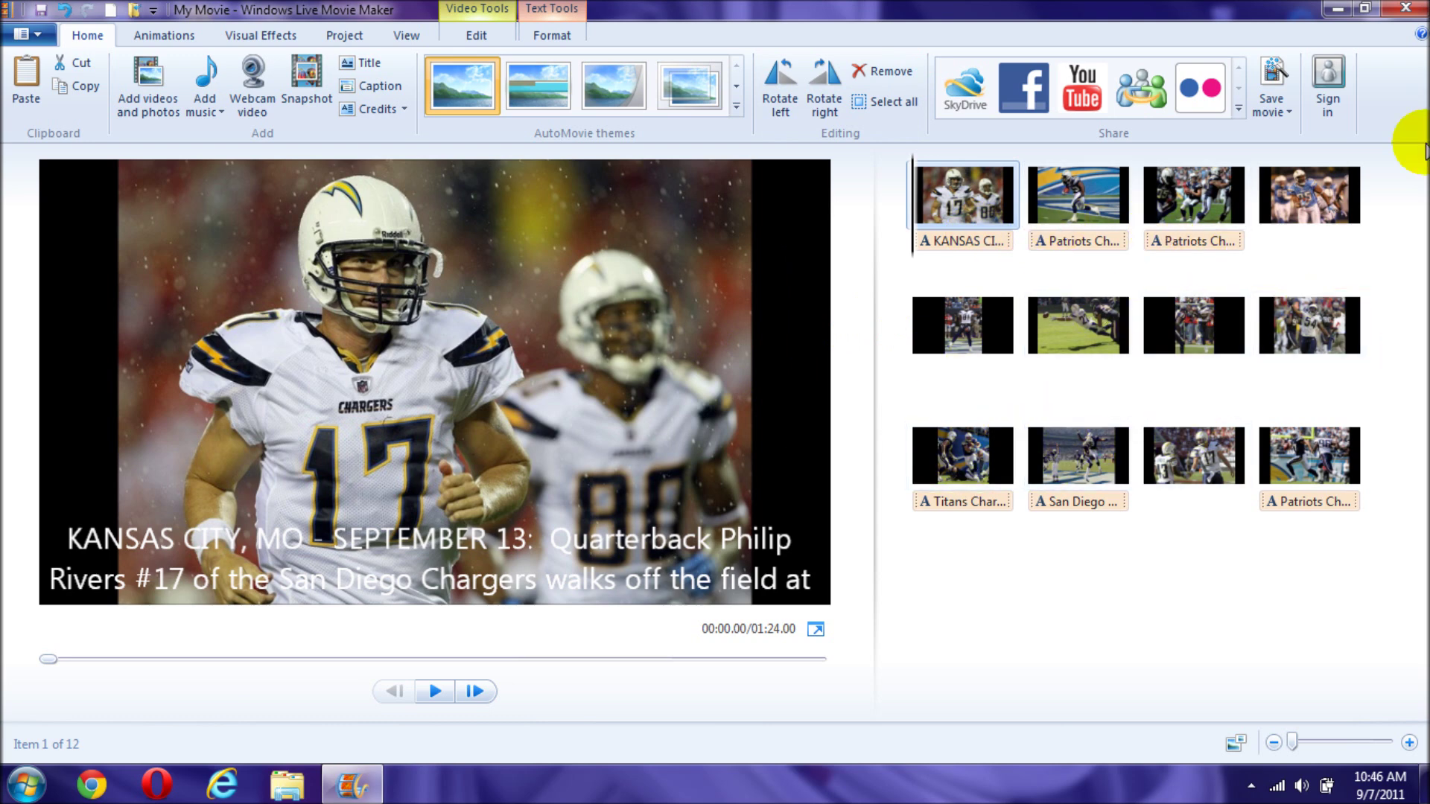
click(1405, 9)
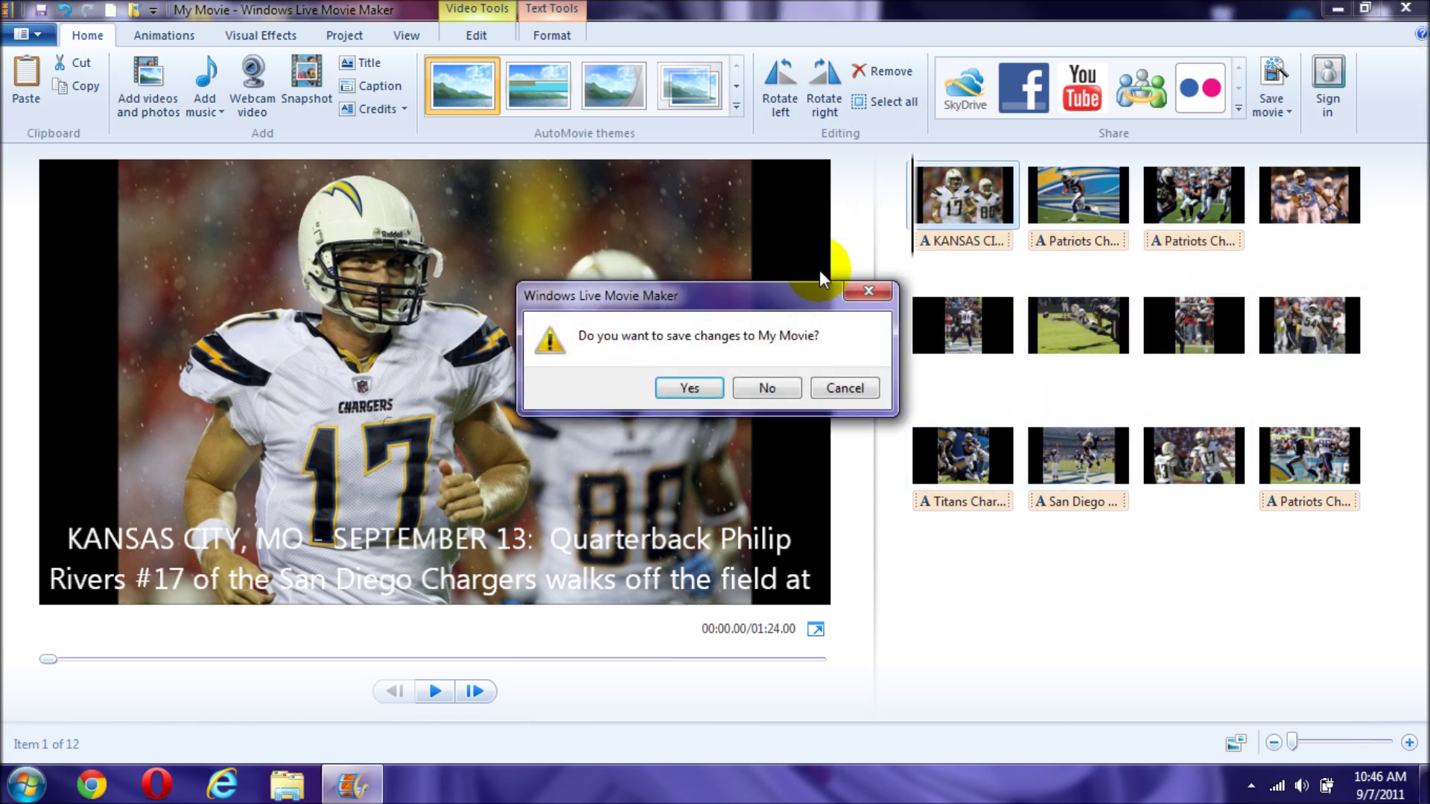
Step: Save the project changes to the Desktop as 'tutorial edit maker'
click(713, 389)
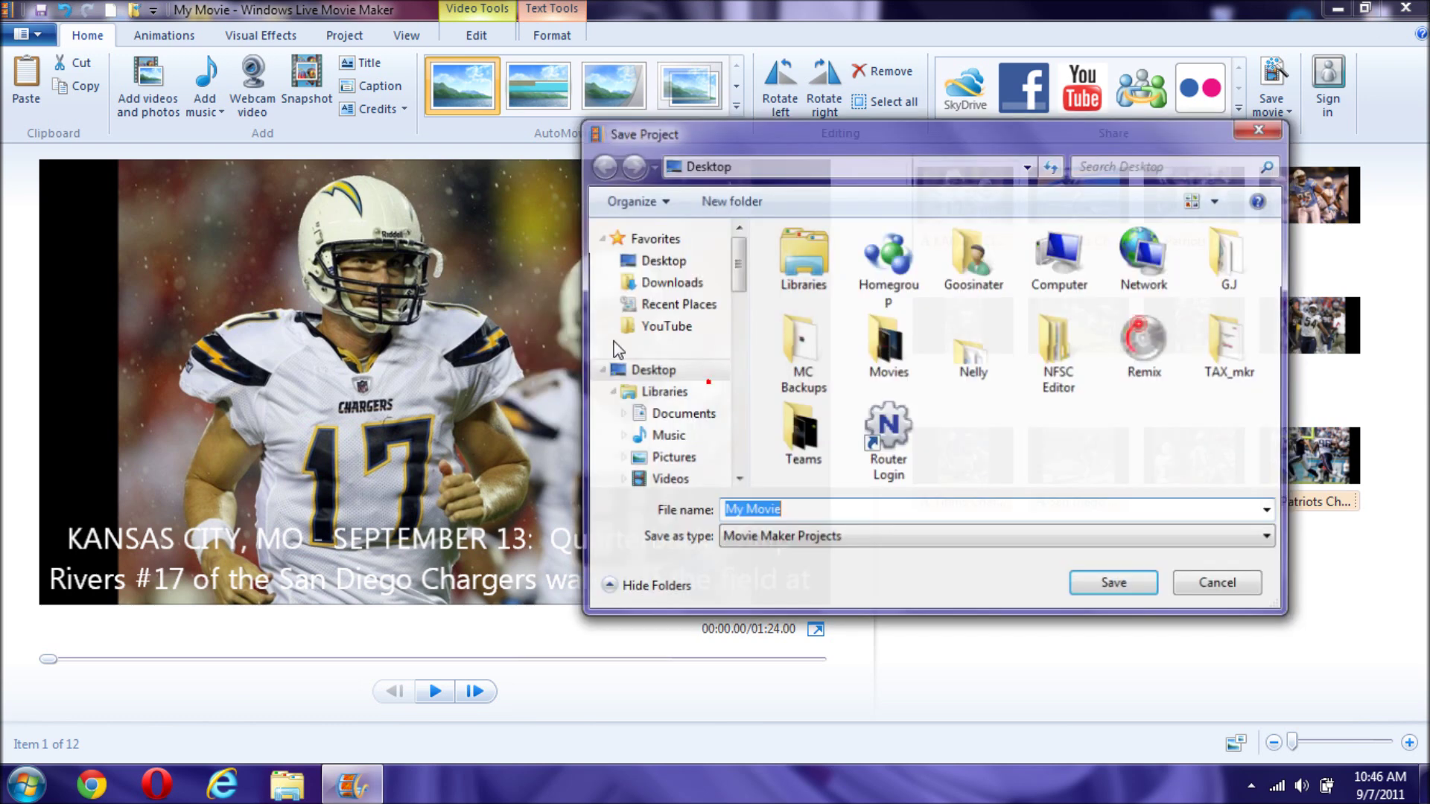
click(618, 370)
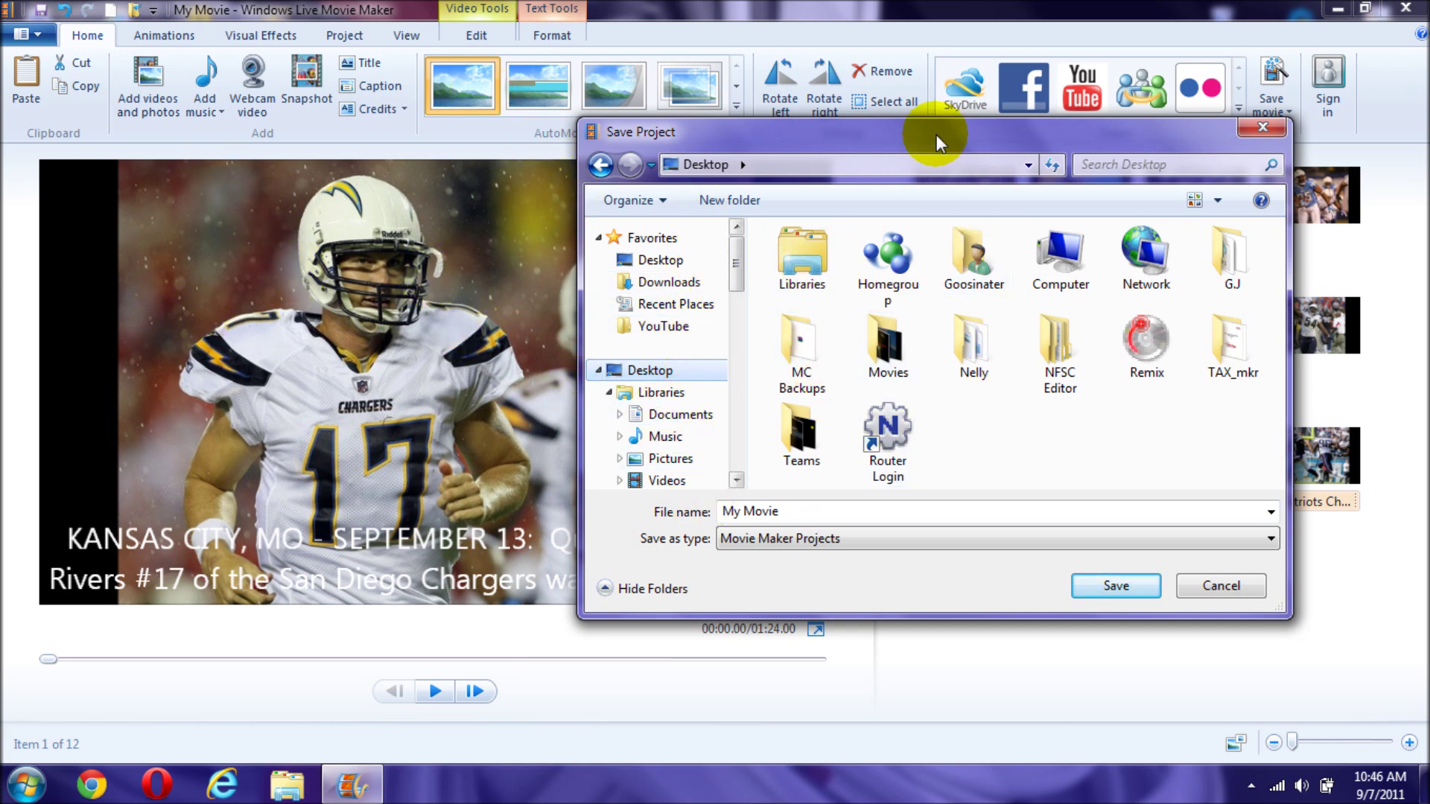
drag(936, 134, 558, 205)
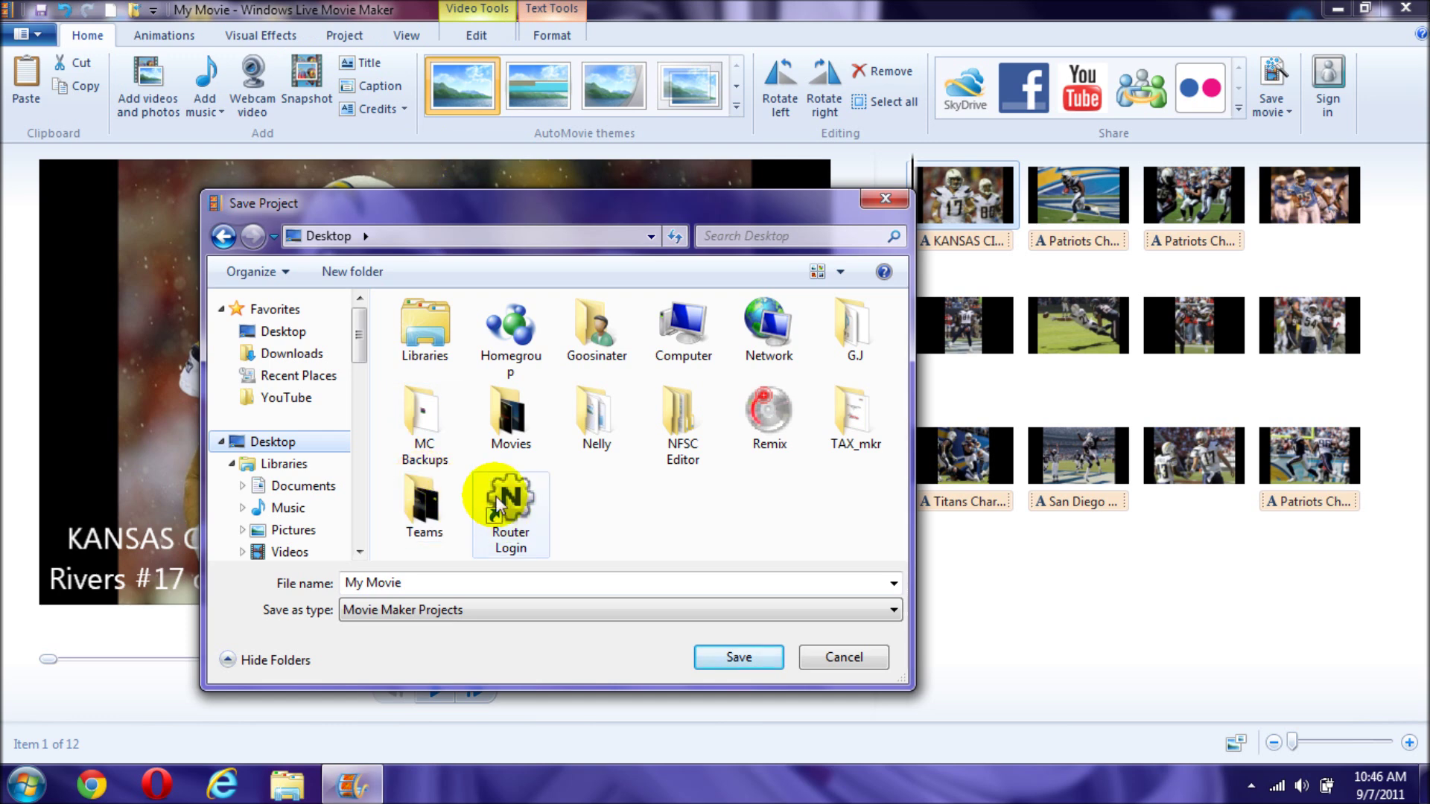
click(429, 582)
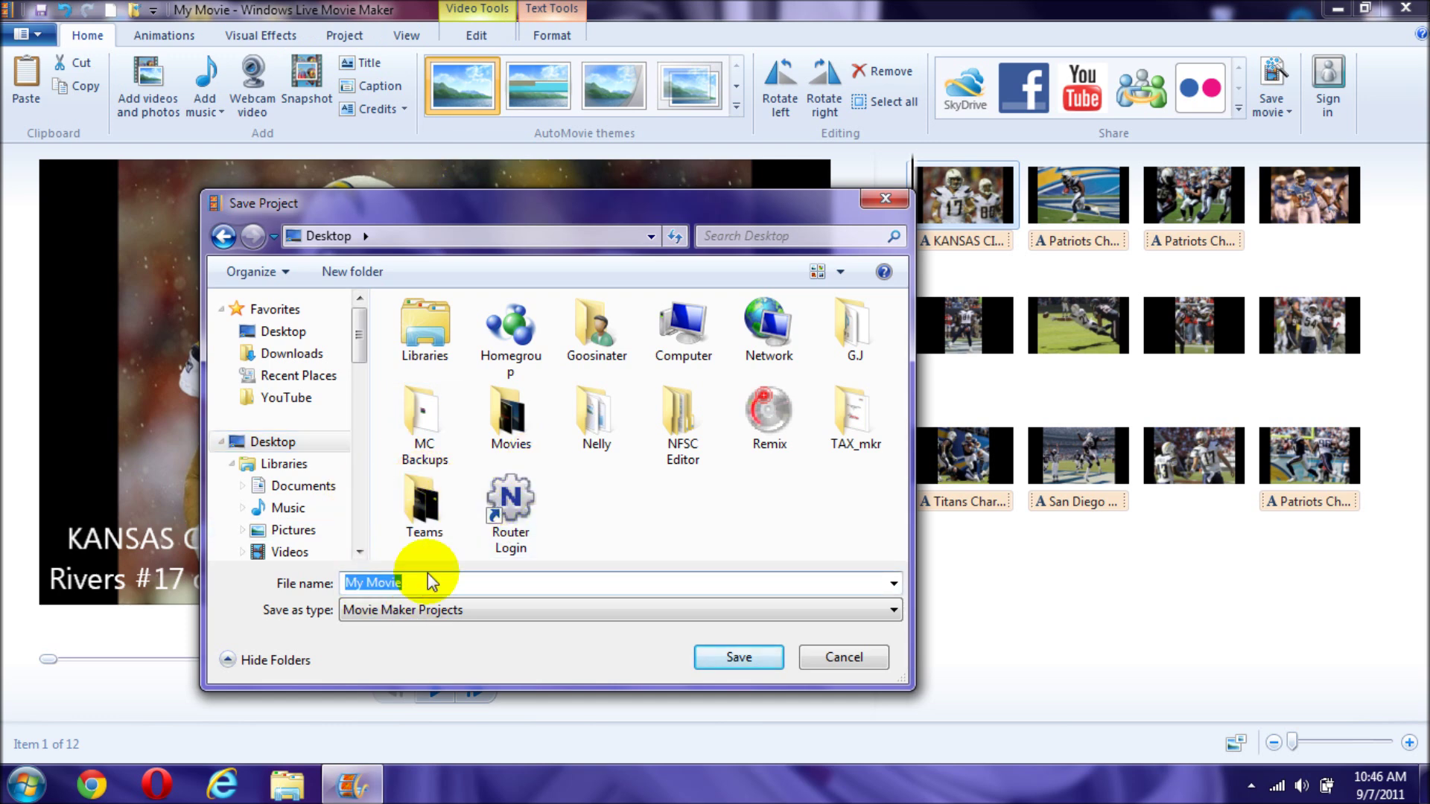
text(tutorial edit maker)
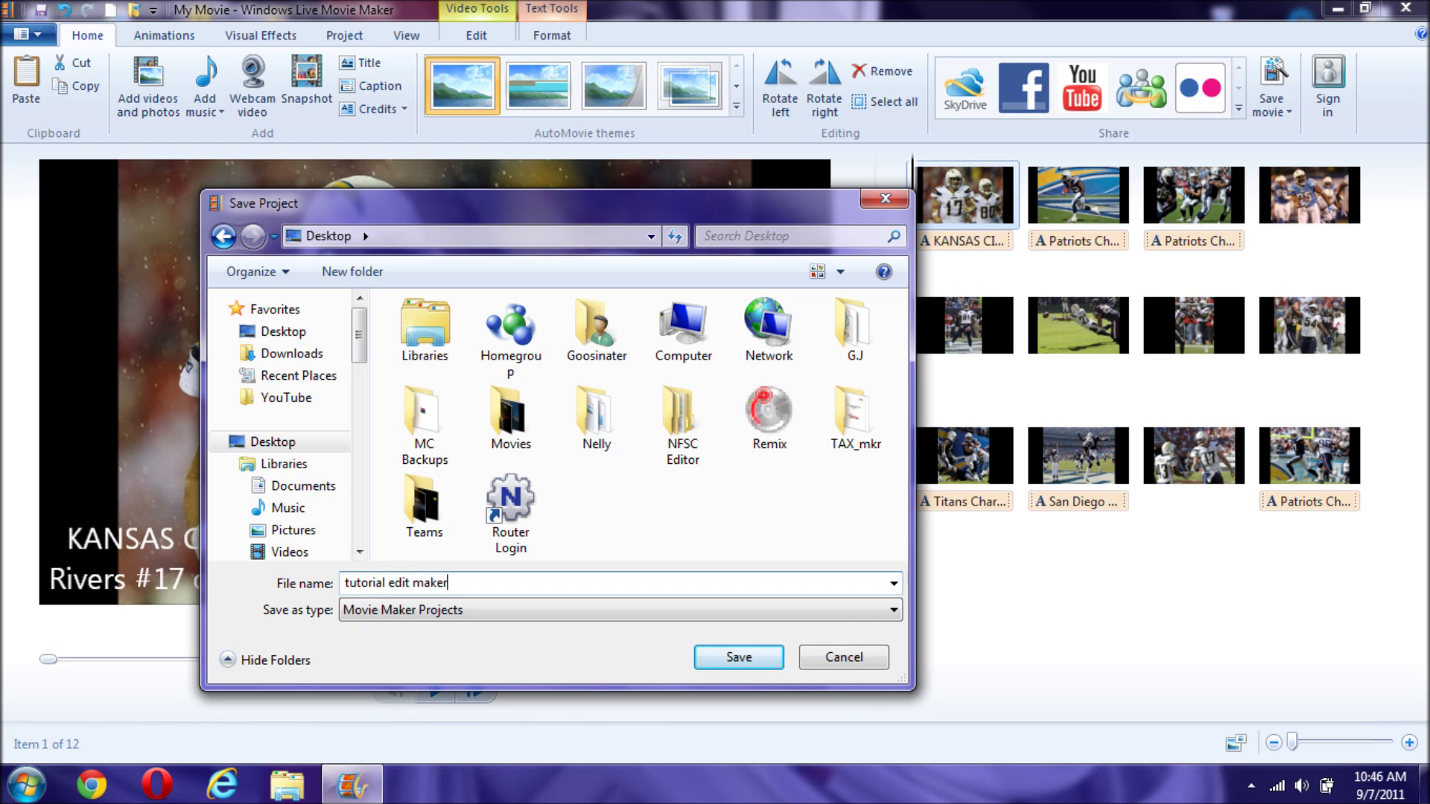
click(737, 657)
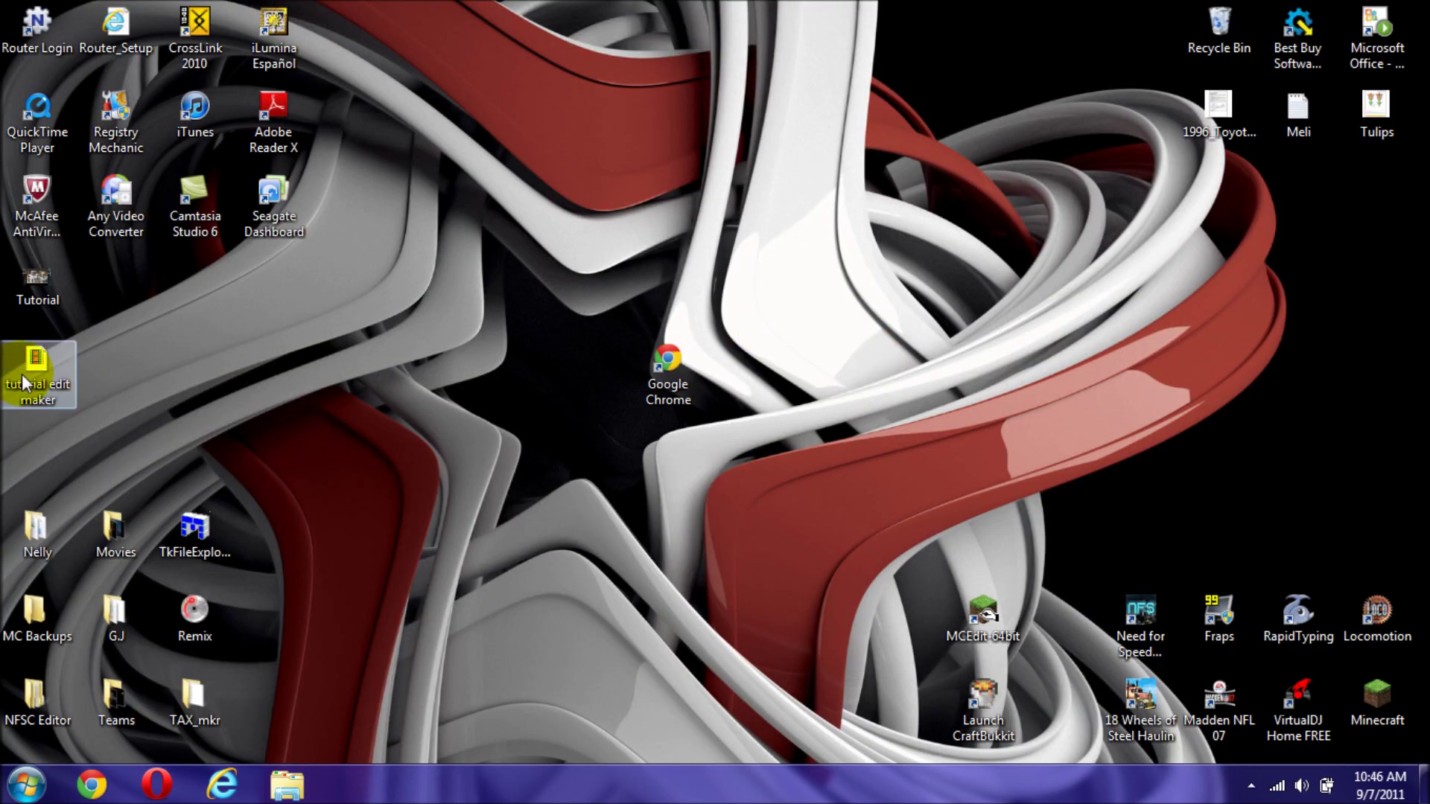
Step: Move tutorial edit maker and Tutorial side by side in the middle of the desktop
drag(4, 364, 633, 200)
drag(38, 279, 588, 195)
drag(528, 125, 673, 110)
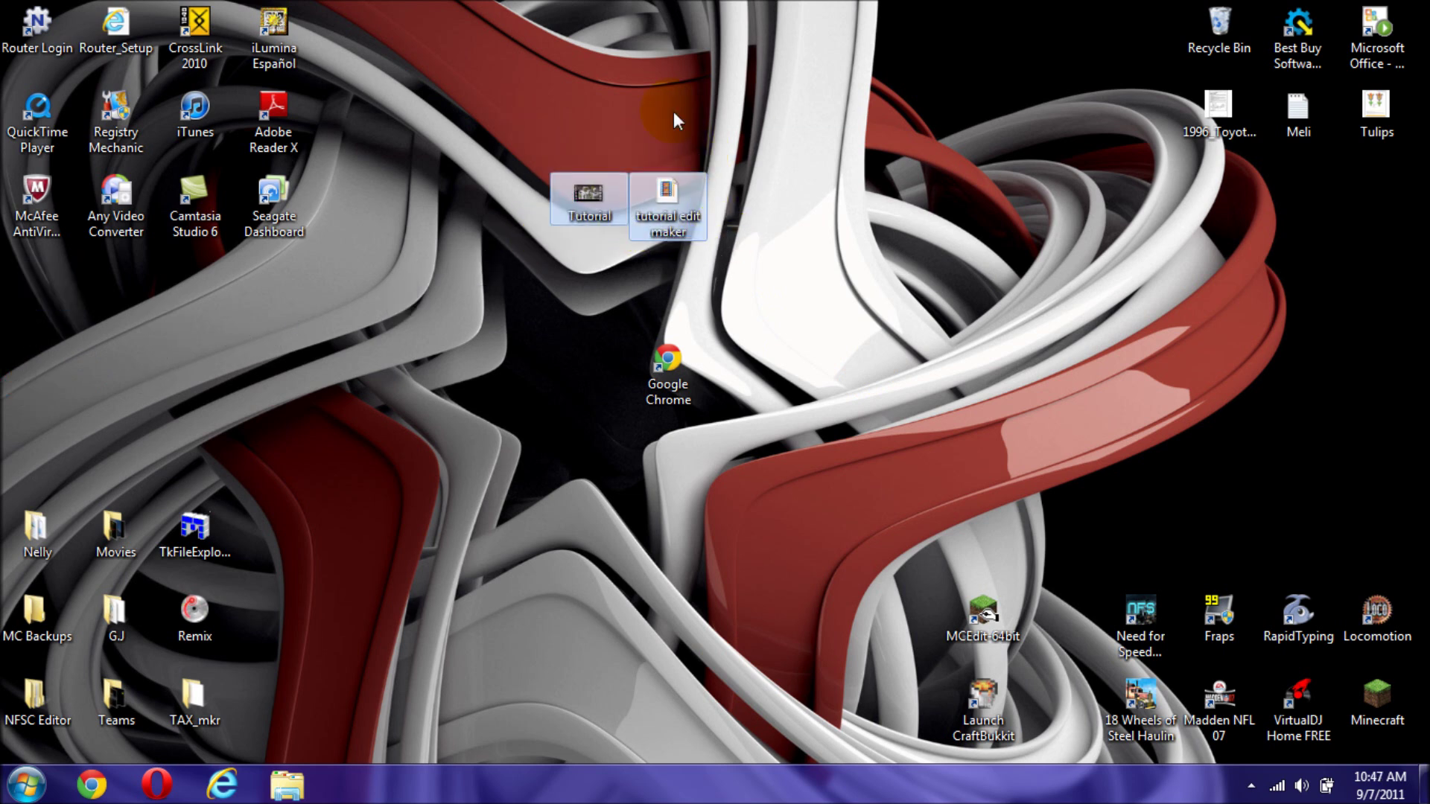
click(580, 198)
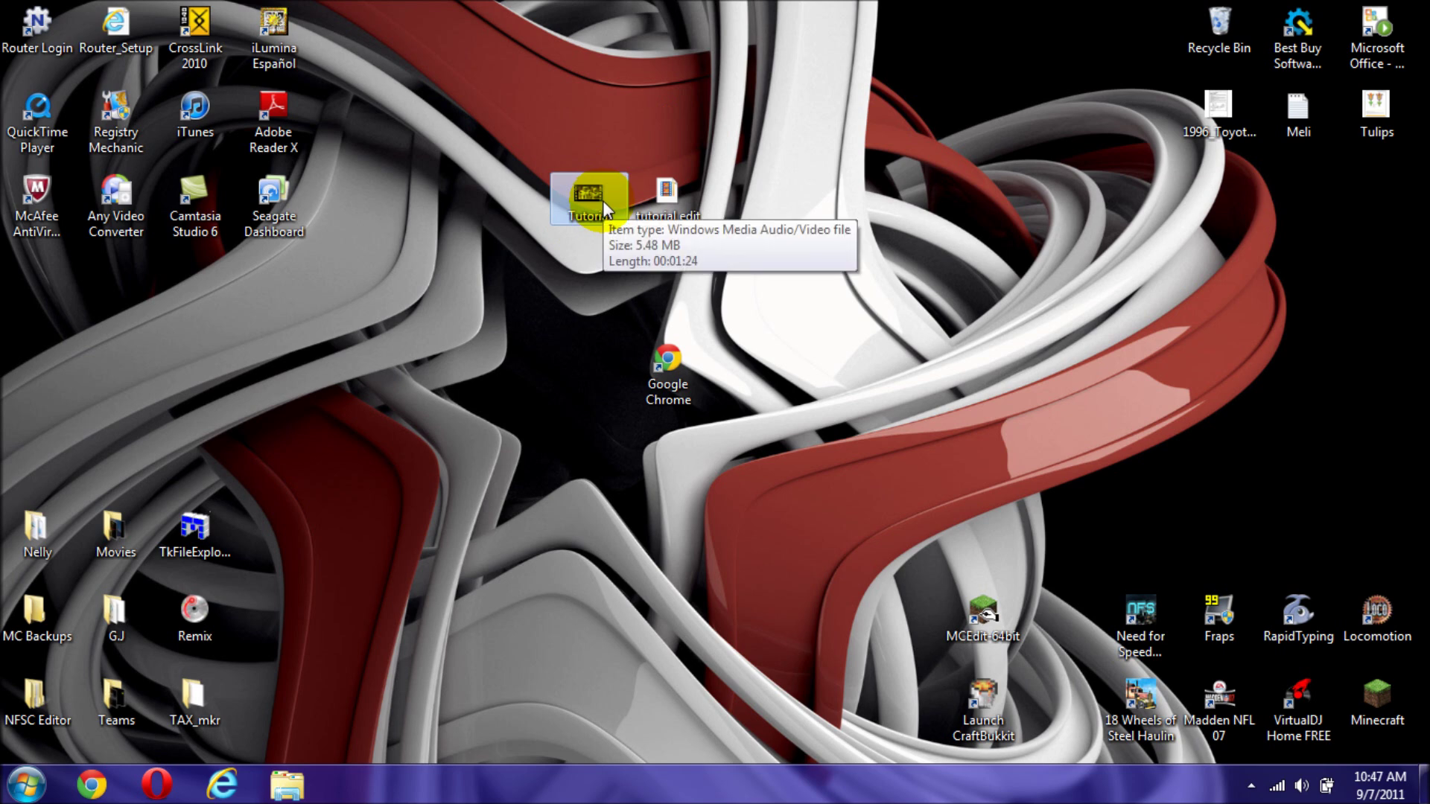
Step: Play Tutorial in Windows Media Player, skip ahead, then close the player
double_click(592, 212)
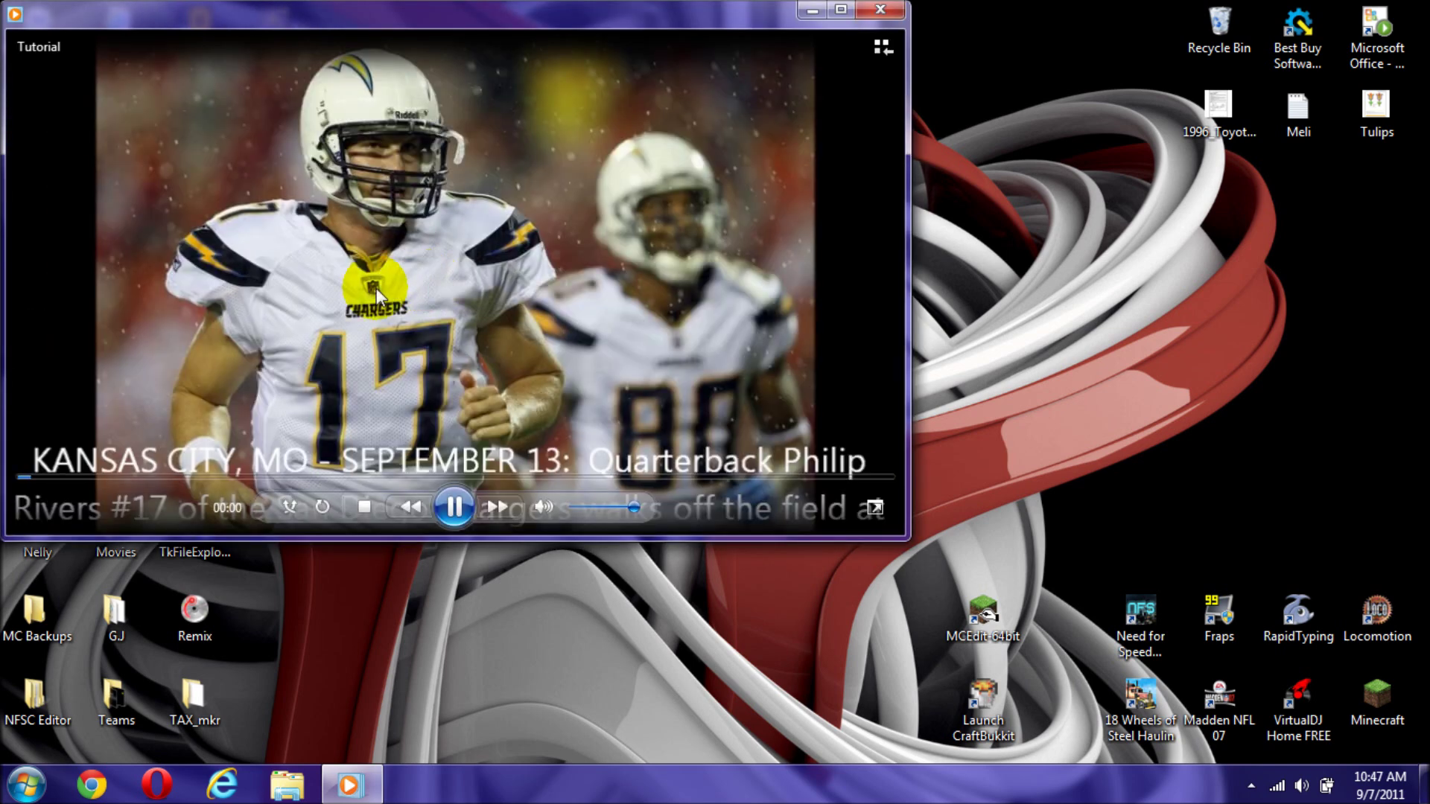
click(205, 476)
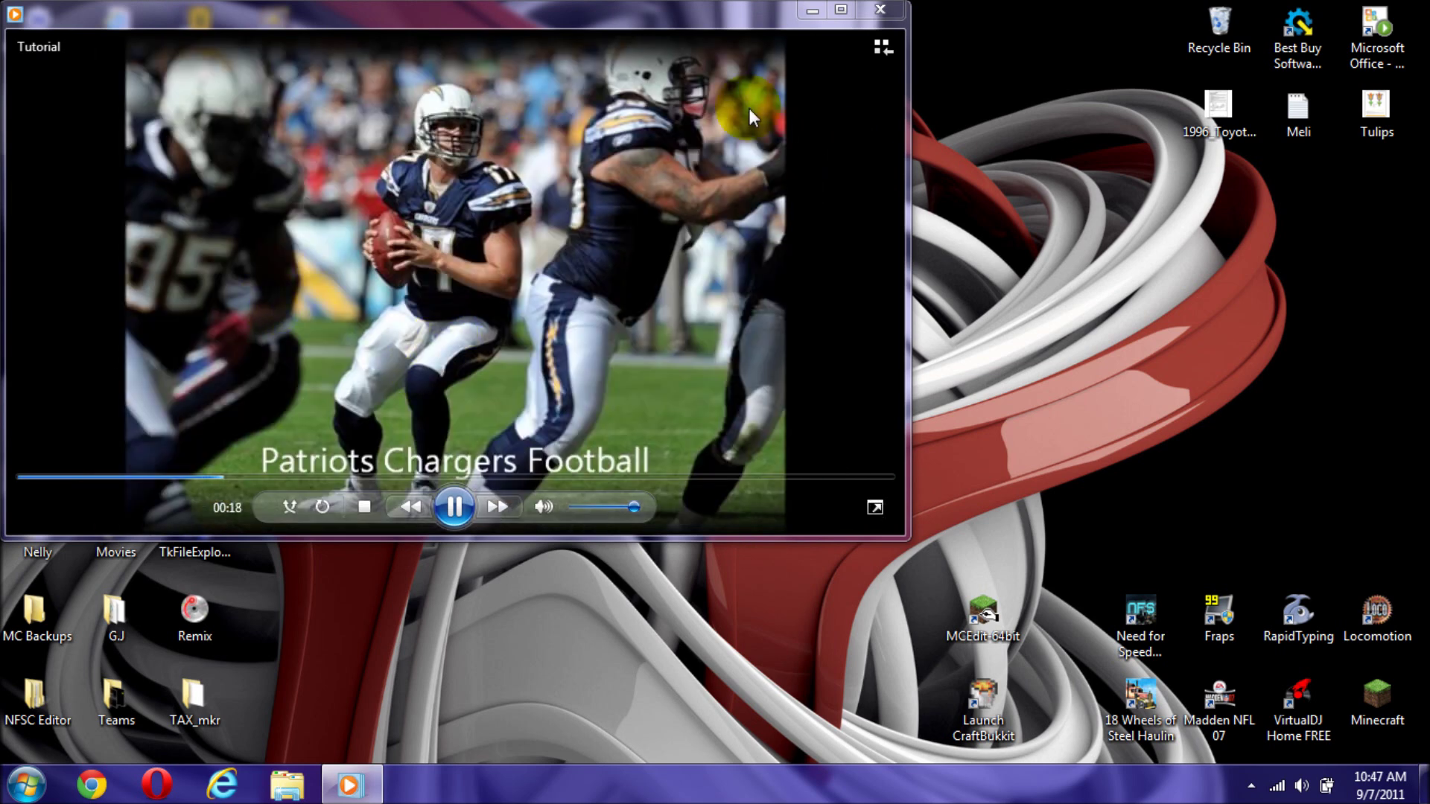
drag(763, 21, 1106, 61)
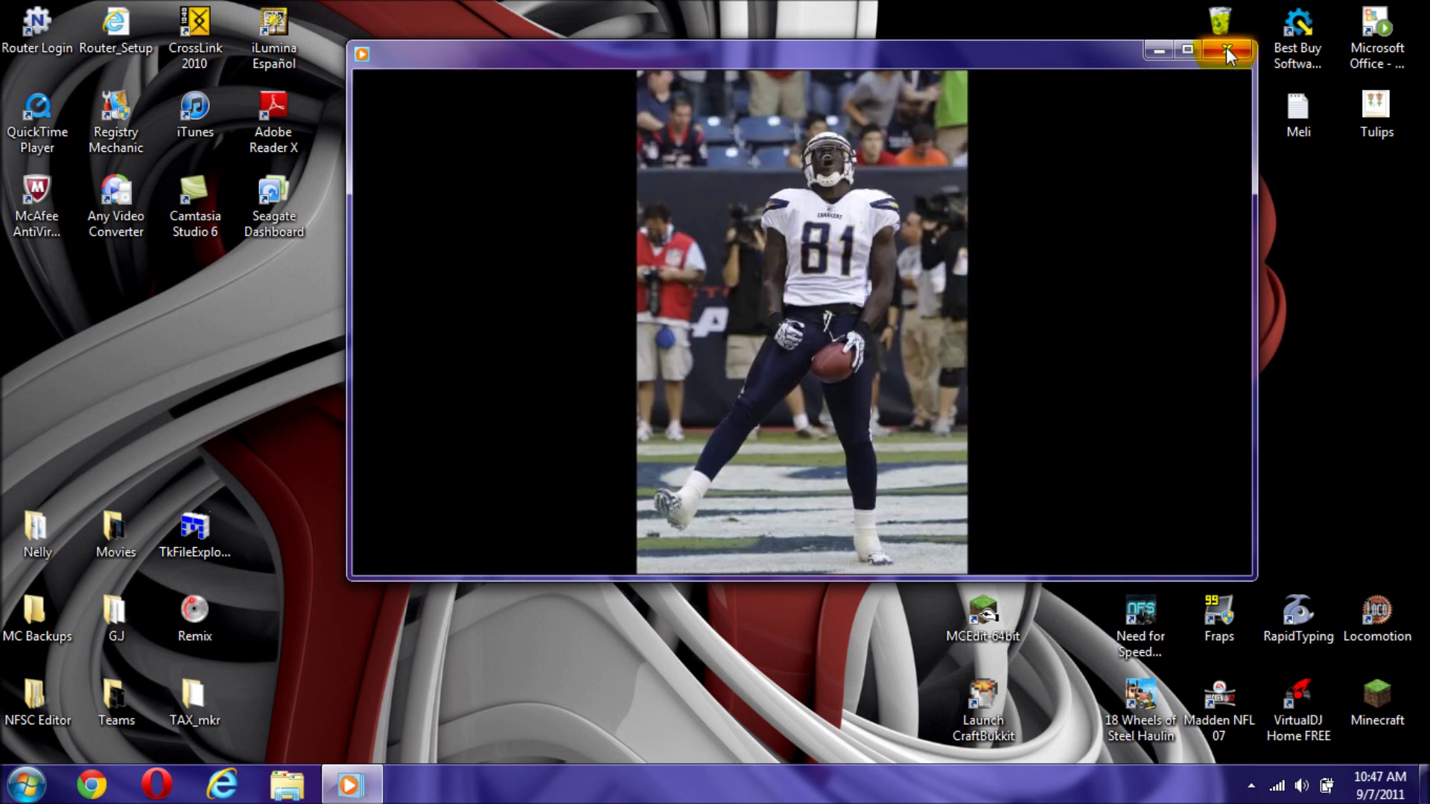
key(alt+F4)
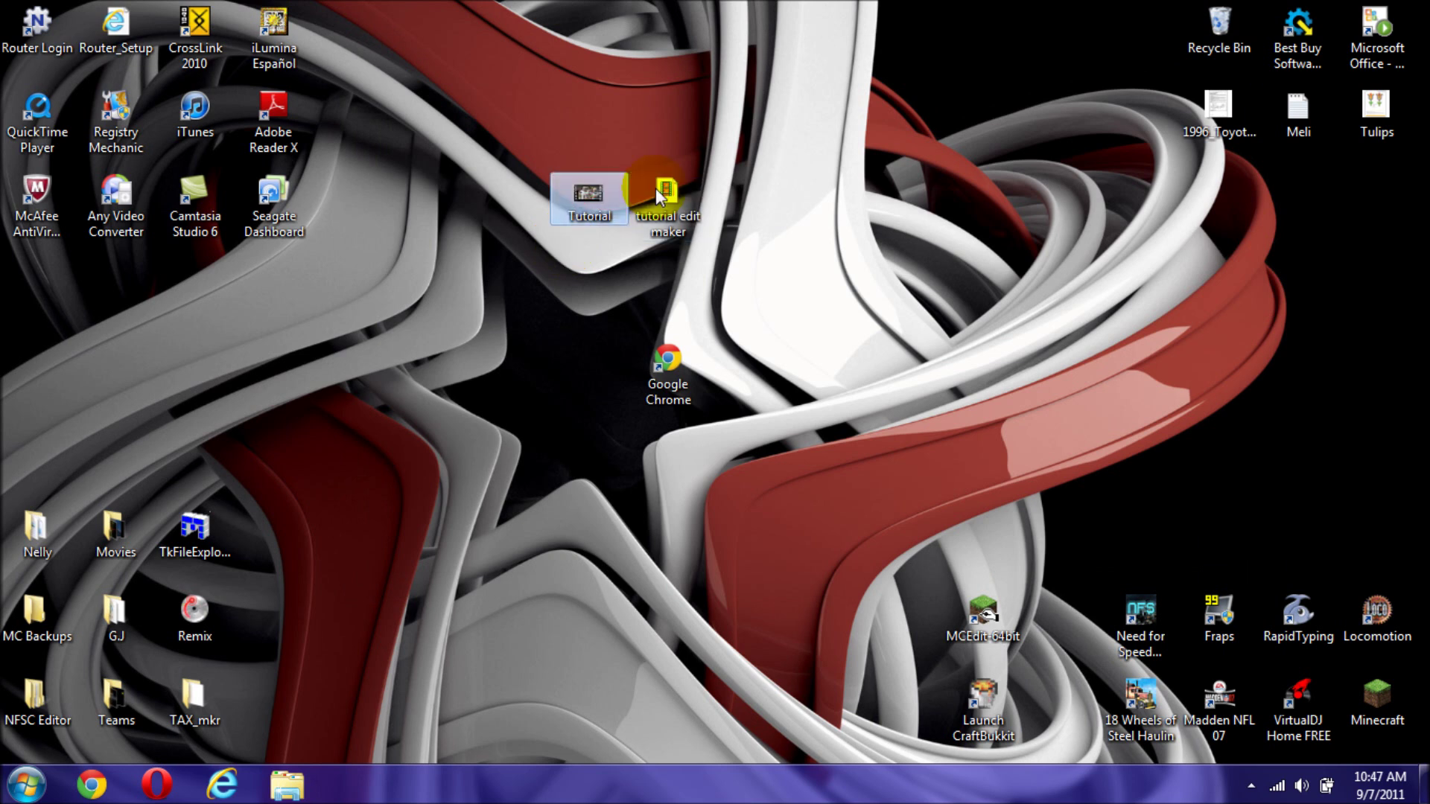
Step: Place Tutorial beneath tutorial edit maker, then center and launch the Any Video Converter shortcut
drag(578, 206, 638, 280)
click(548, 278)
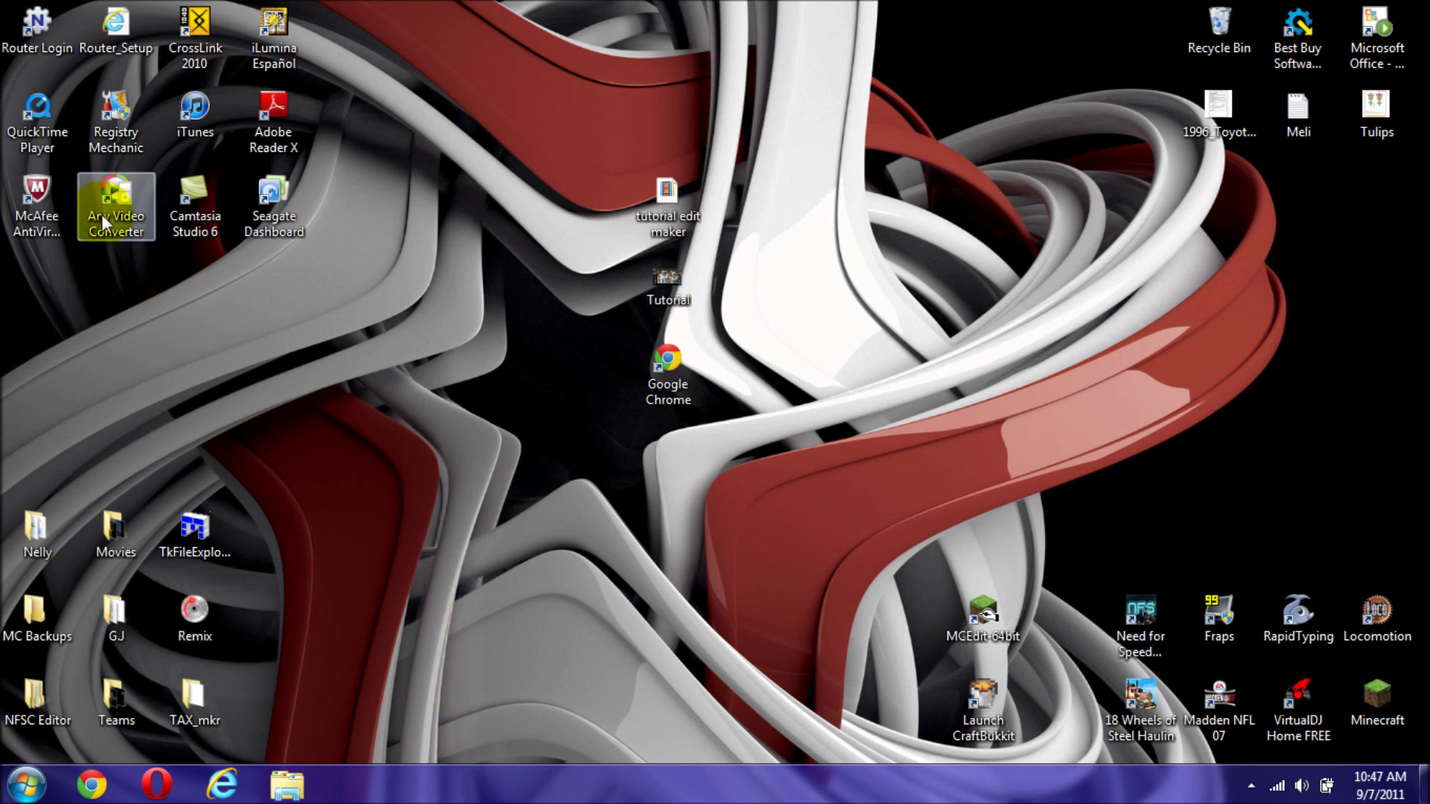
drag(99, 208, 652, 521)
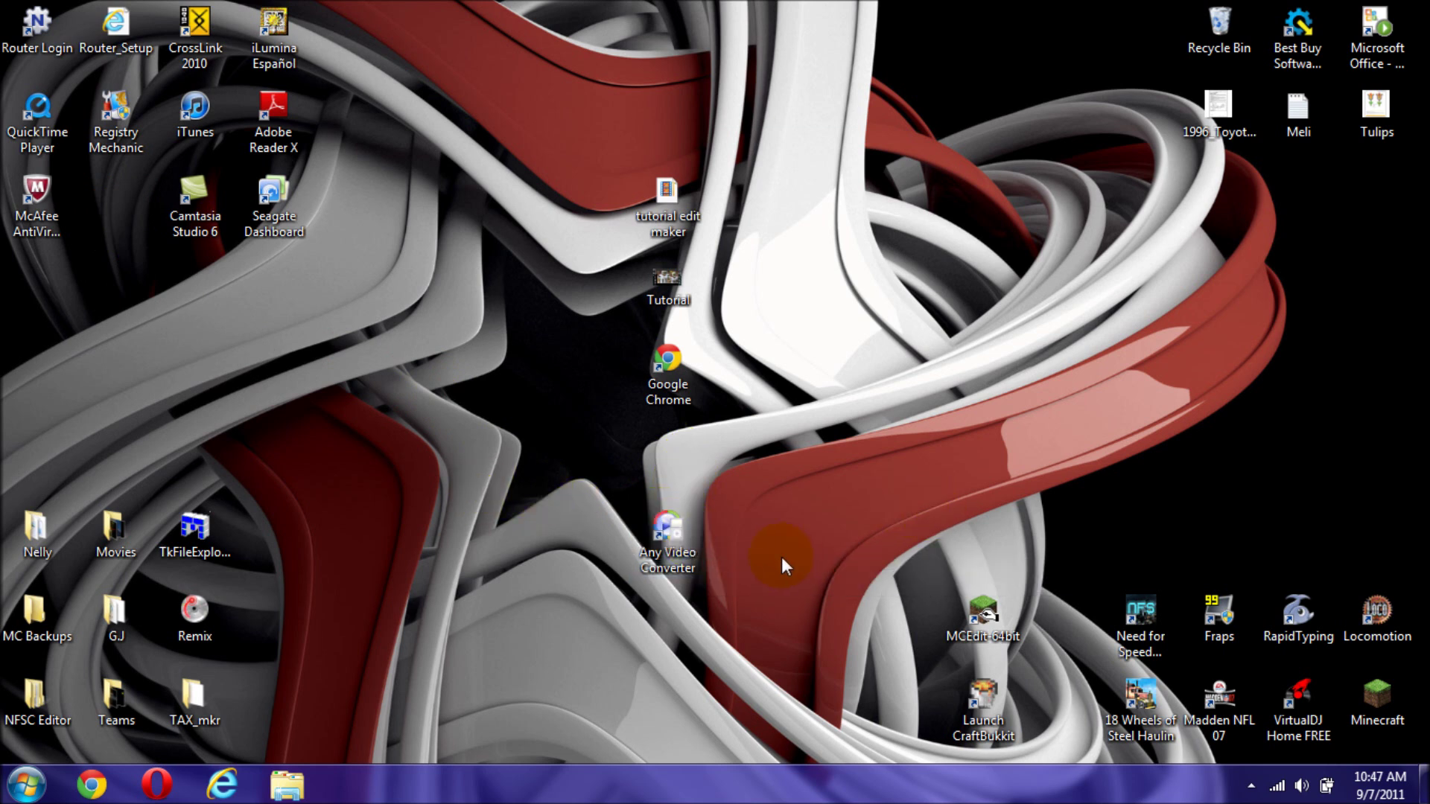
double_click(697, 531)
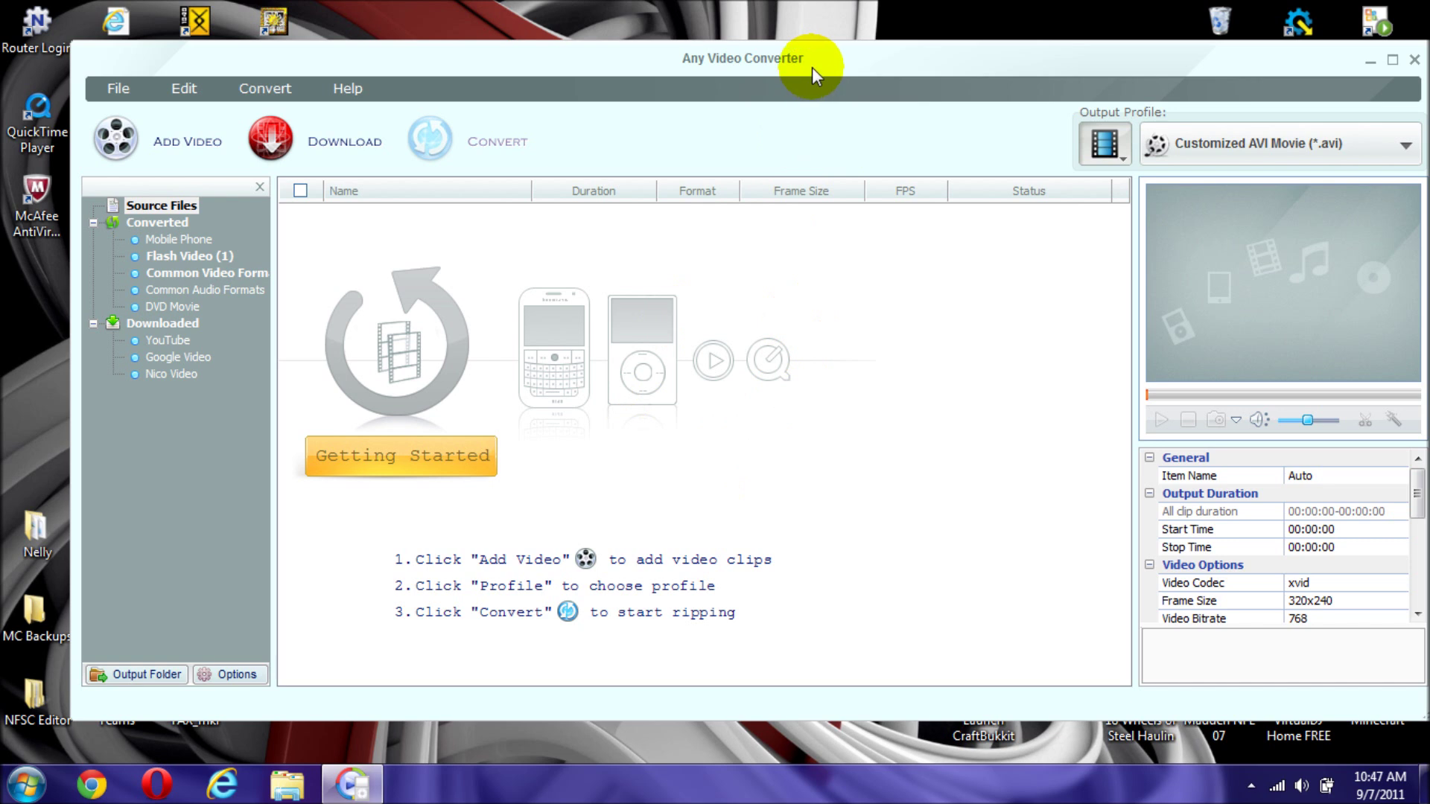
drag(812, 67, 763, 67)
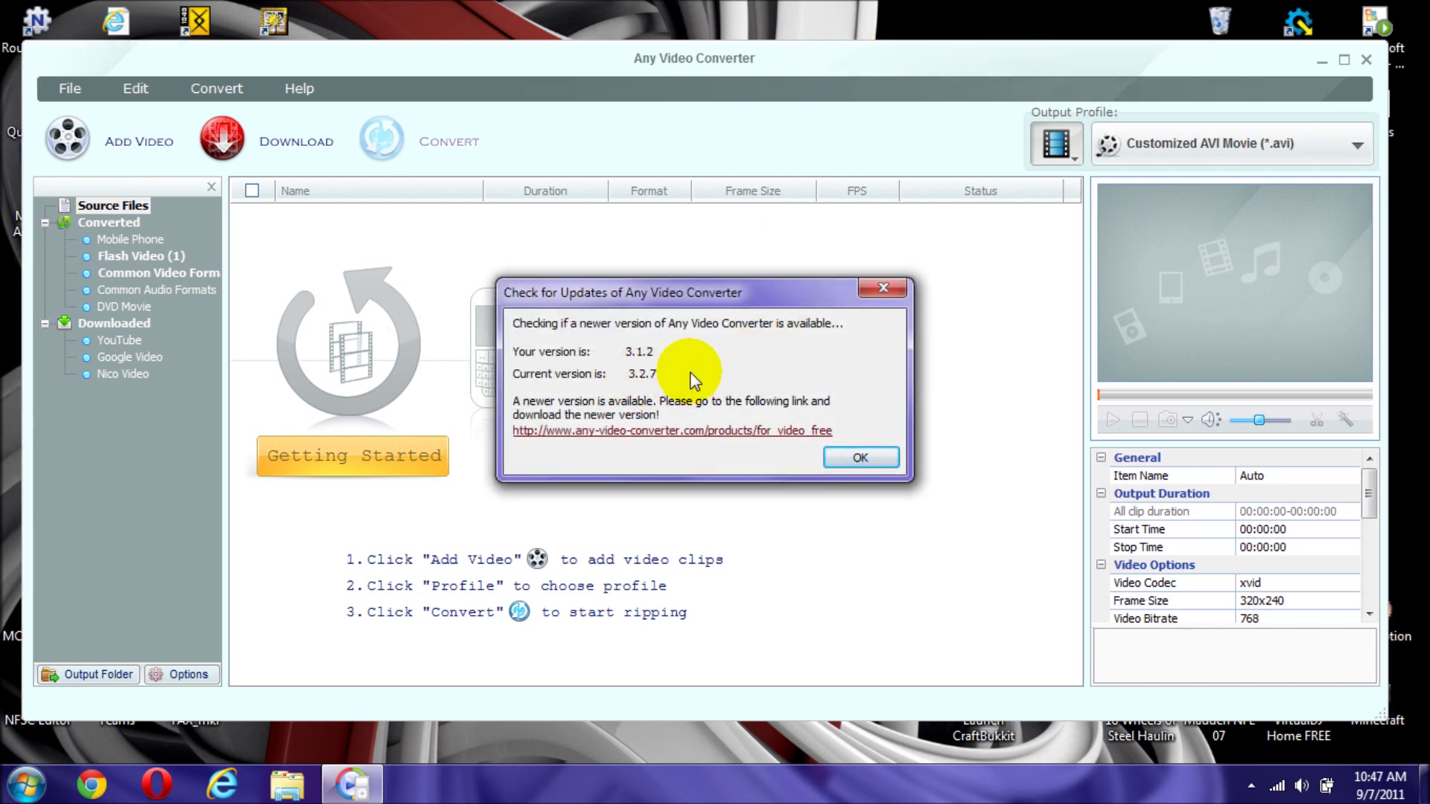
Step: Dismiss the 3.2.7 update notice and set the output profile to Customized WMV Movie
click(891, 455)
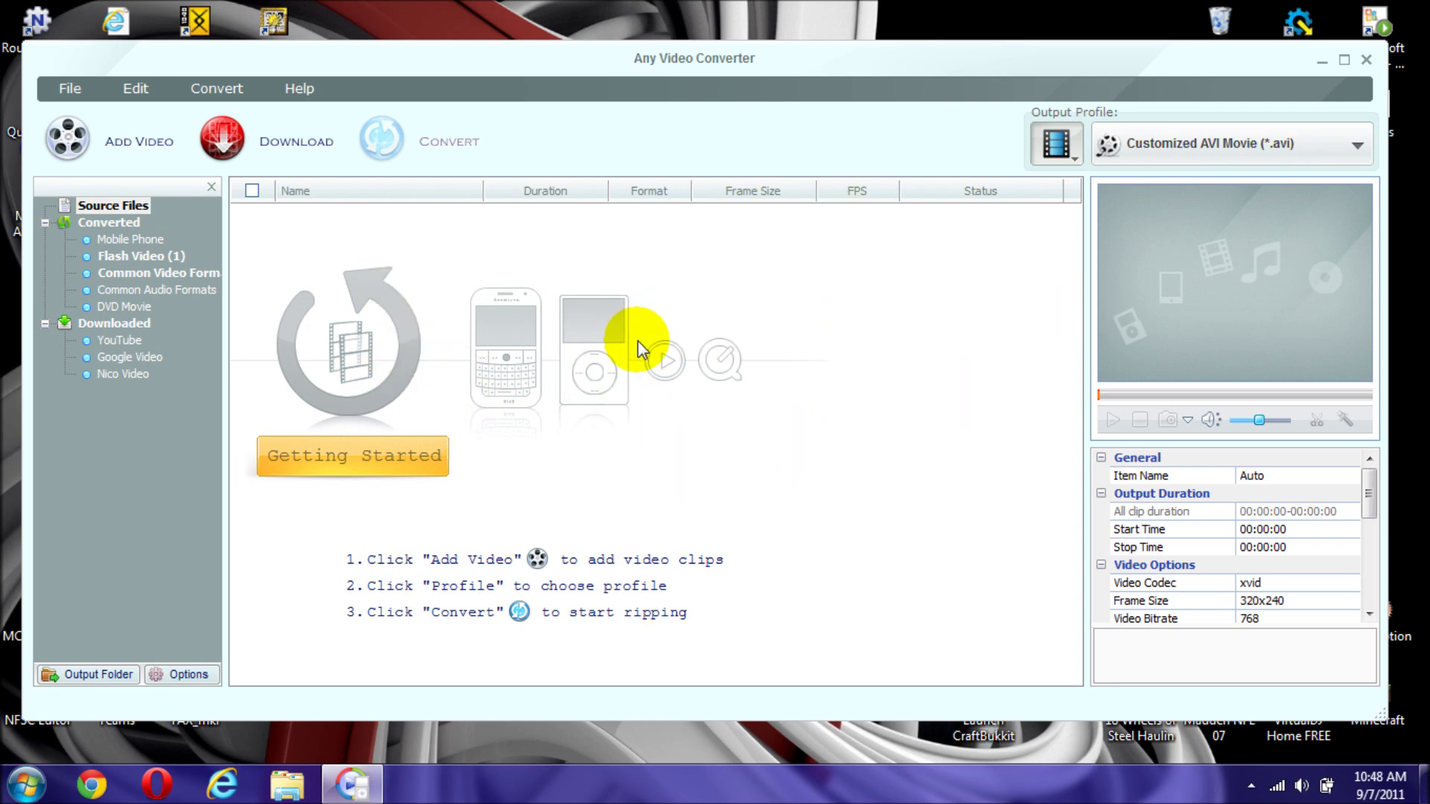
click(1139, 146)
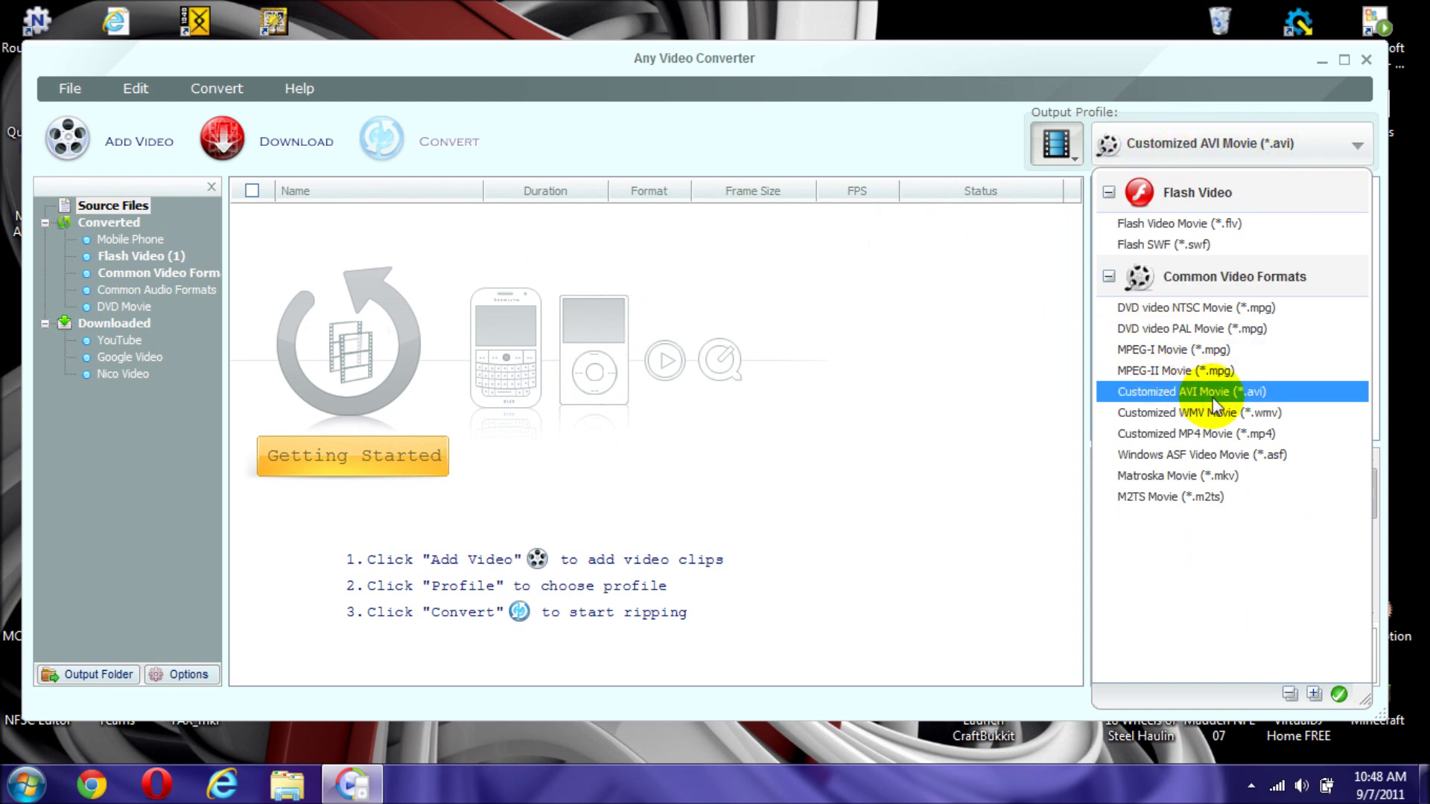
click(1231, 414)
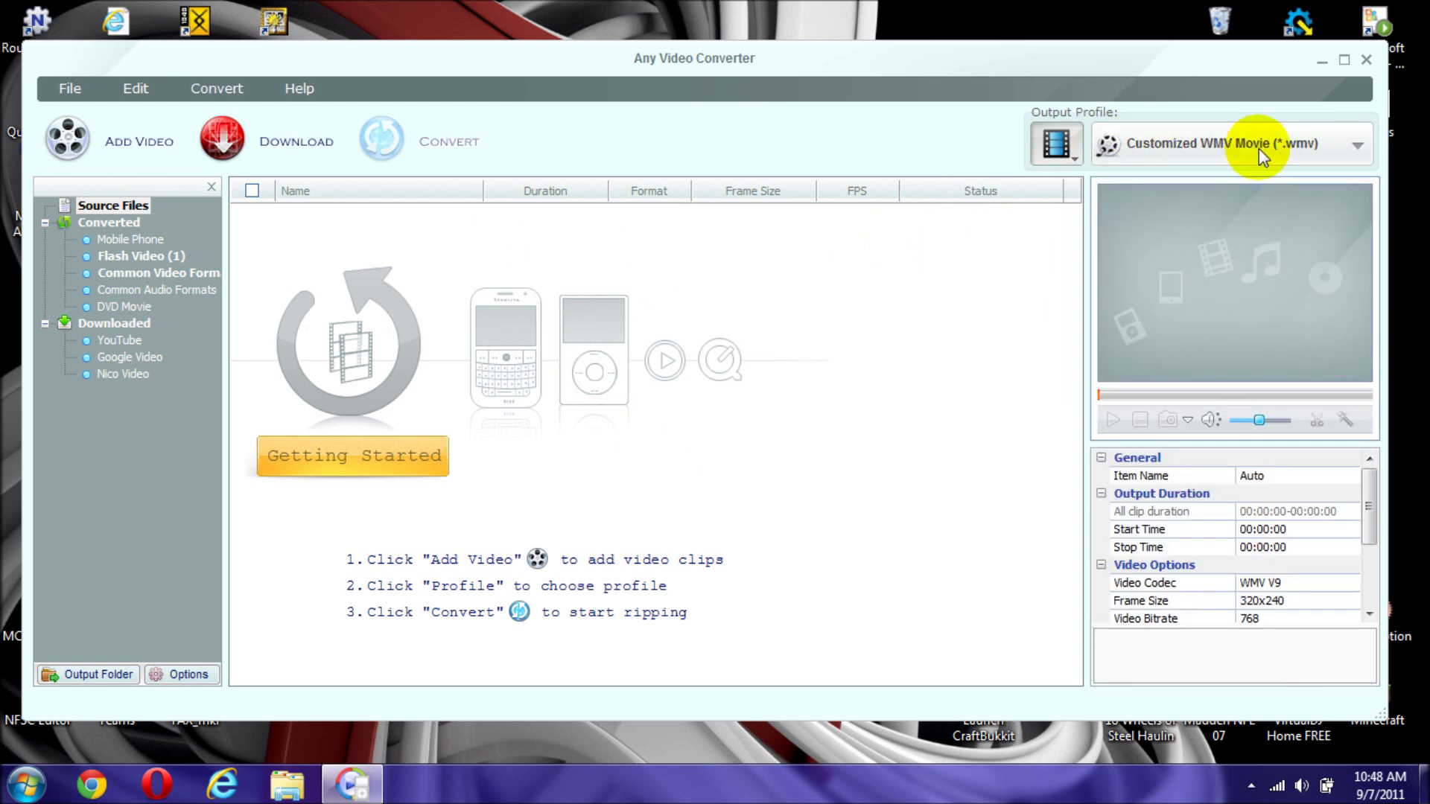
Step: Load Tutorial.wmv from the desktop into the converter, then bring the window back into view
drag(933, 63, 1184, 68)
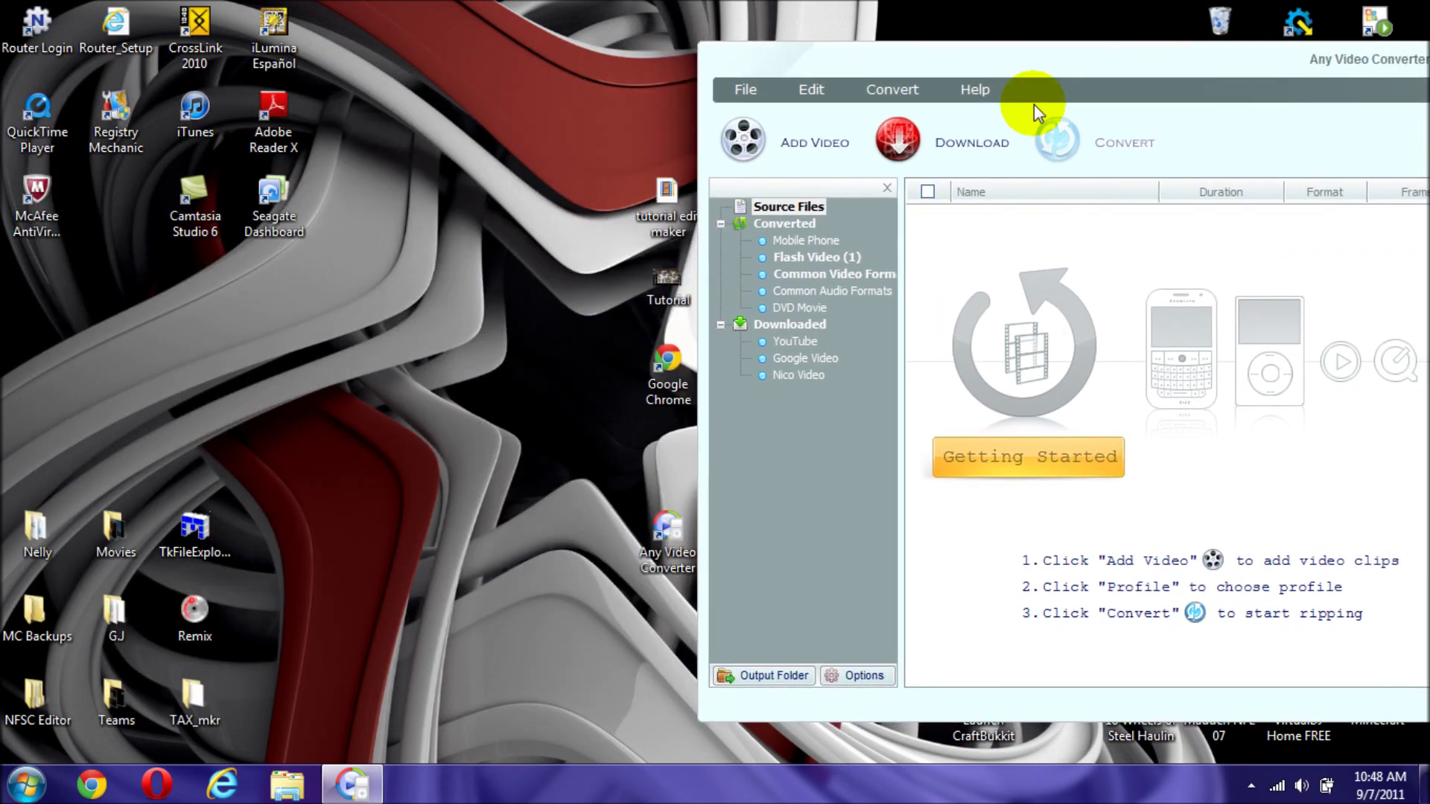
click(666, 271)
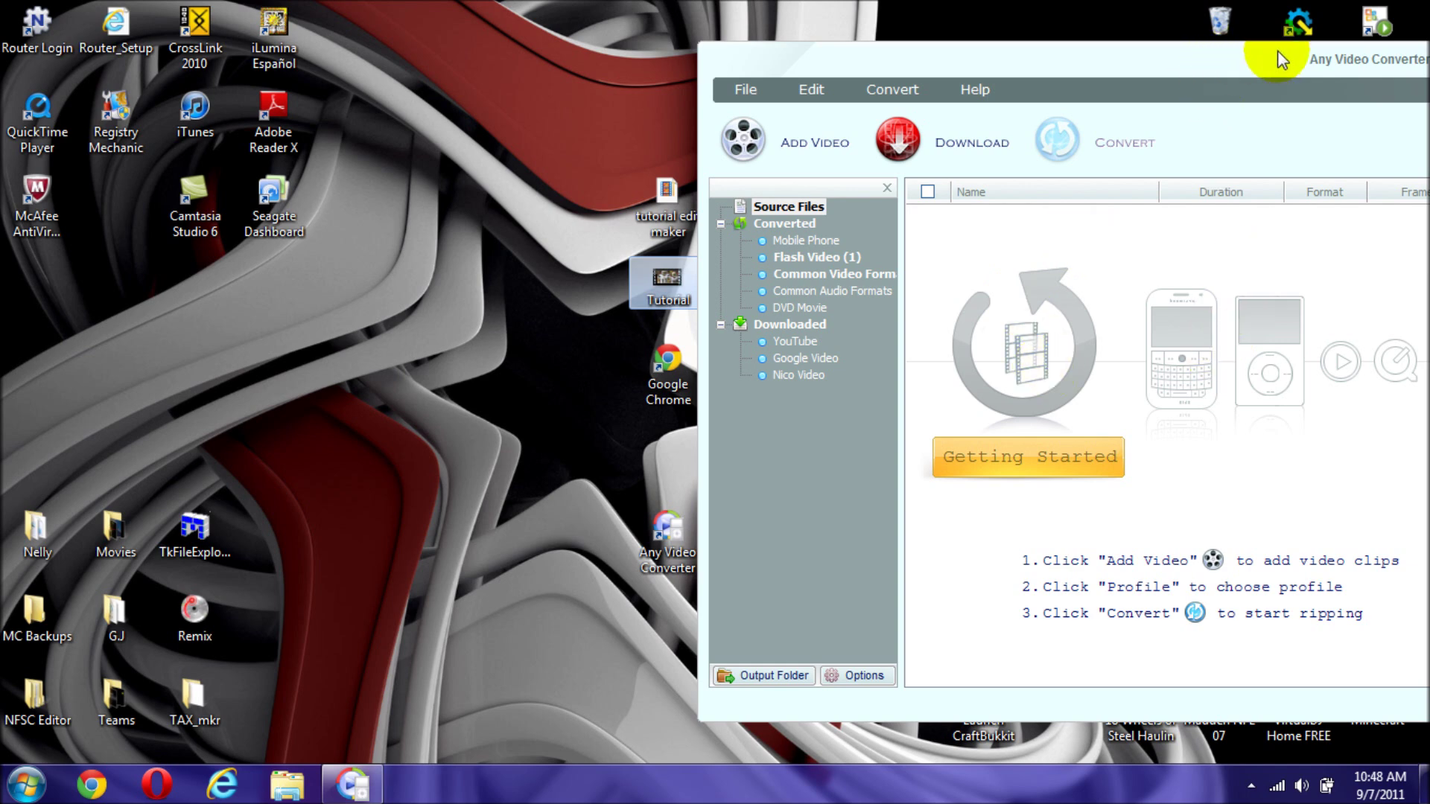
drag(1296, 59, 618, 65)
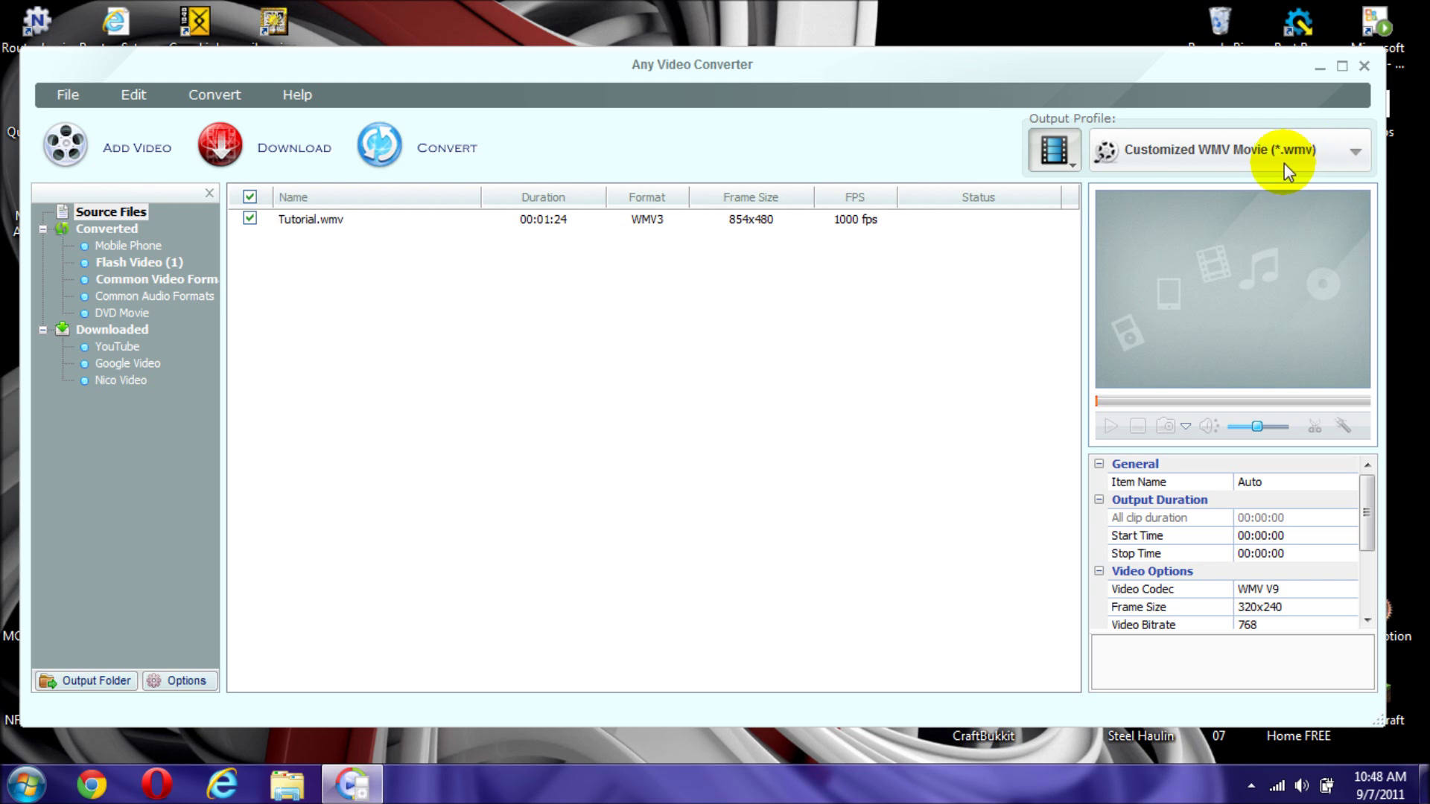
Step: Change Tutorial.wmv's output profile from WMV to Customized AVI Movie (*.avi)
click(1232, 154)
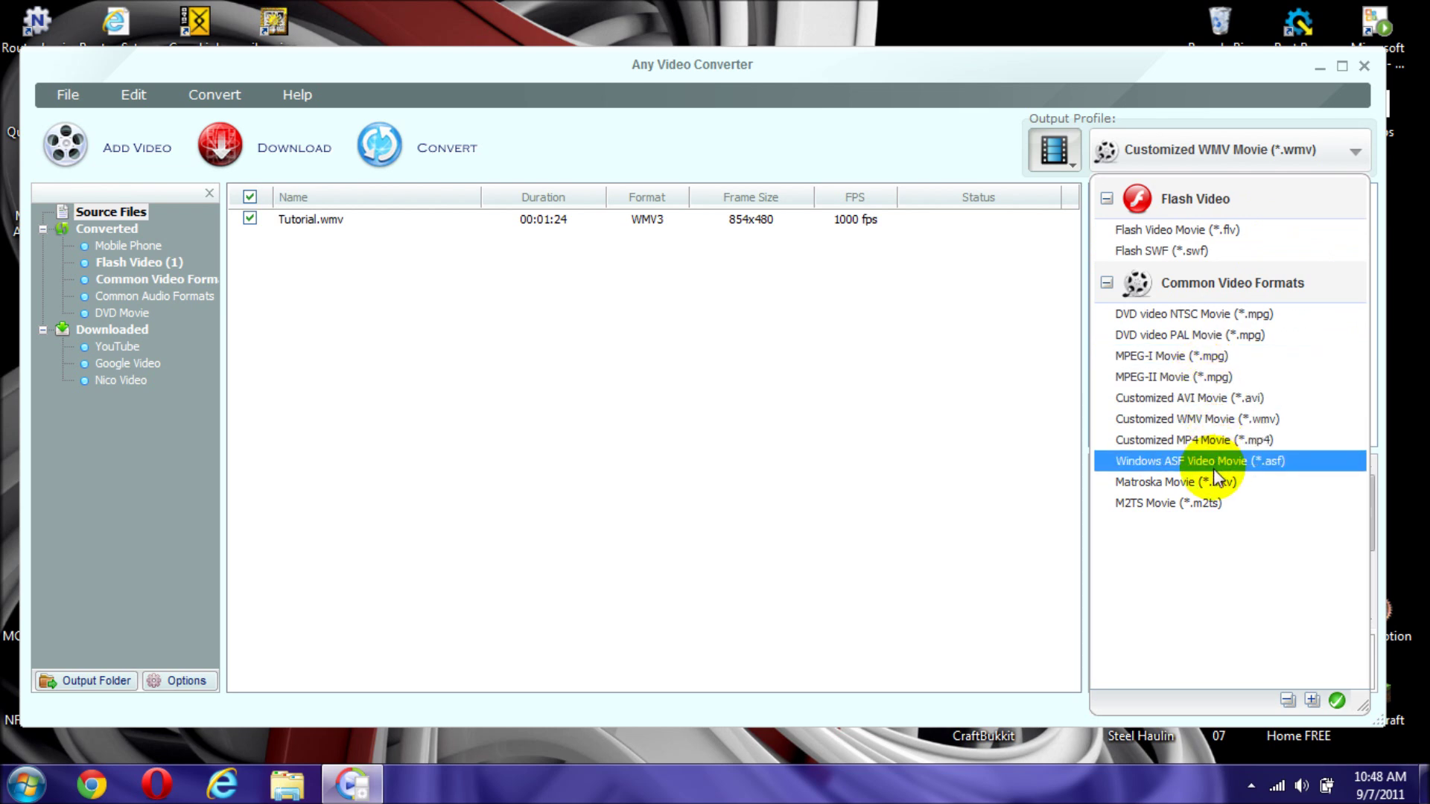
click(1221, 399)
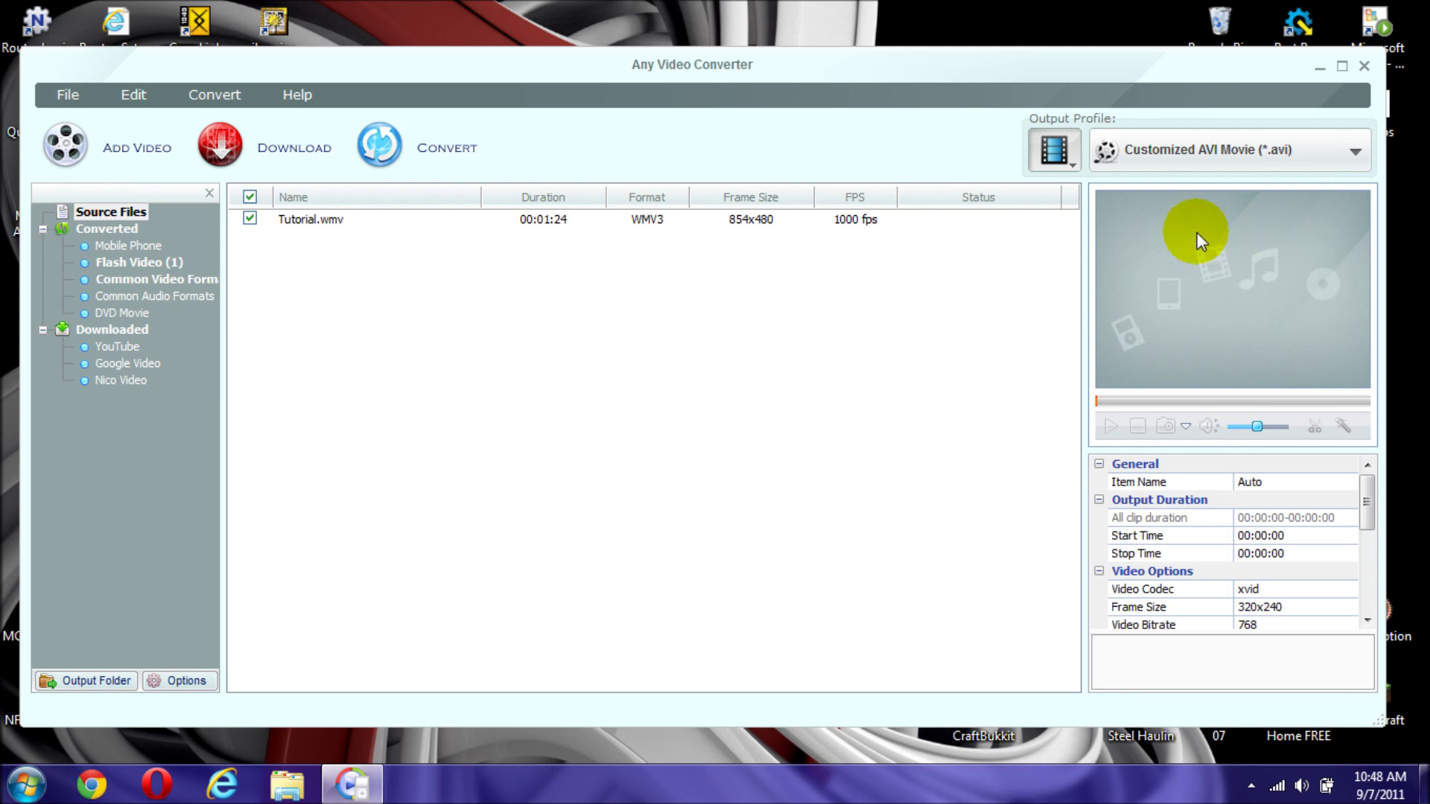
click(1065, 168)
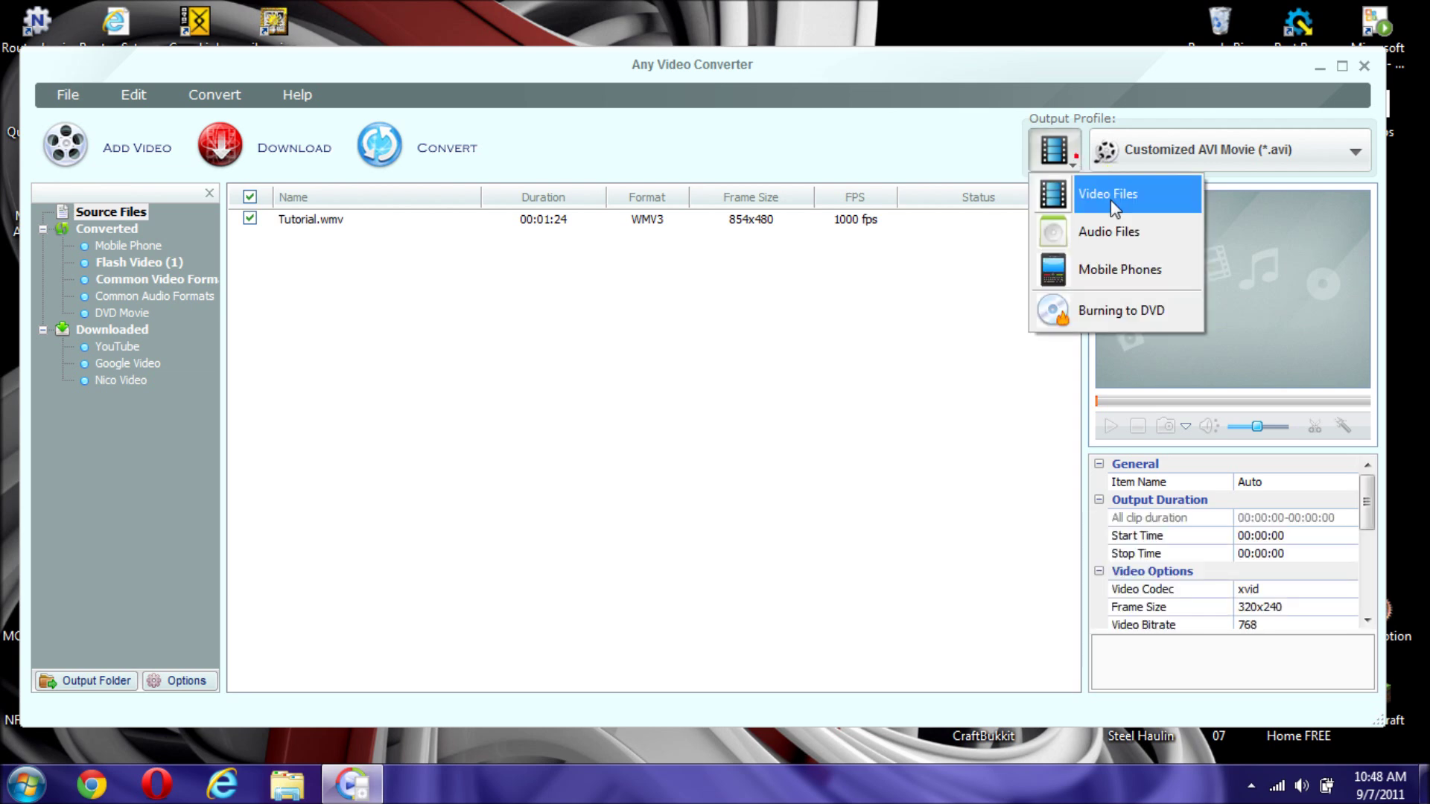
click(896, 320)
Step: Select Tutorial.wmv and preview it, playing then pausing the clip
click(303, 233)
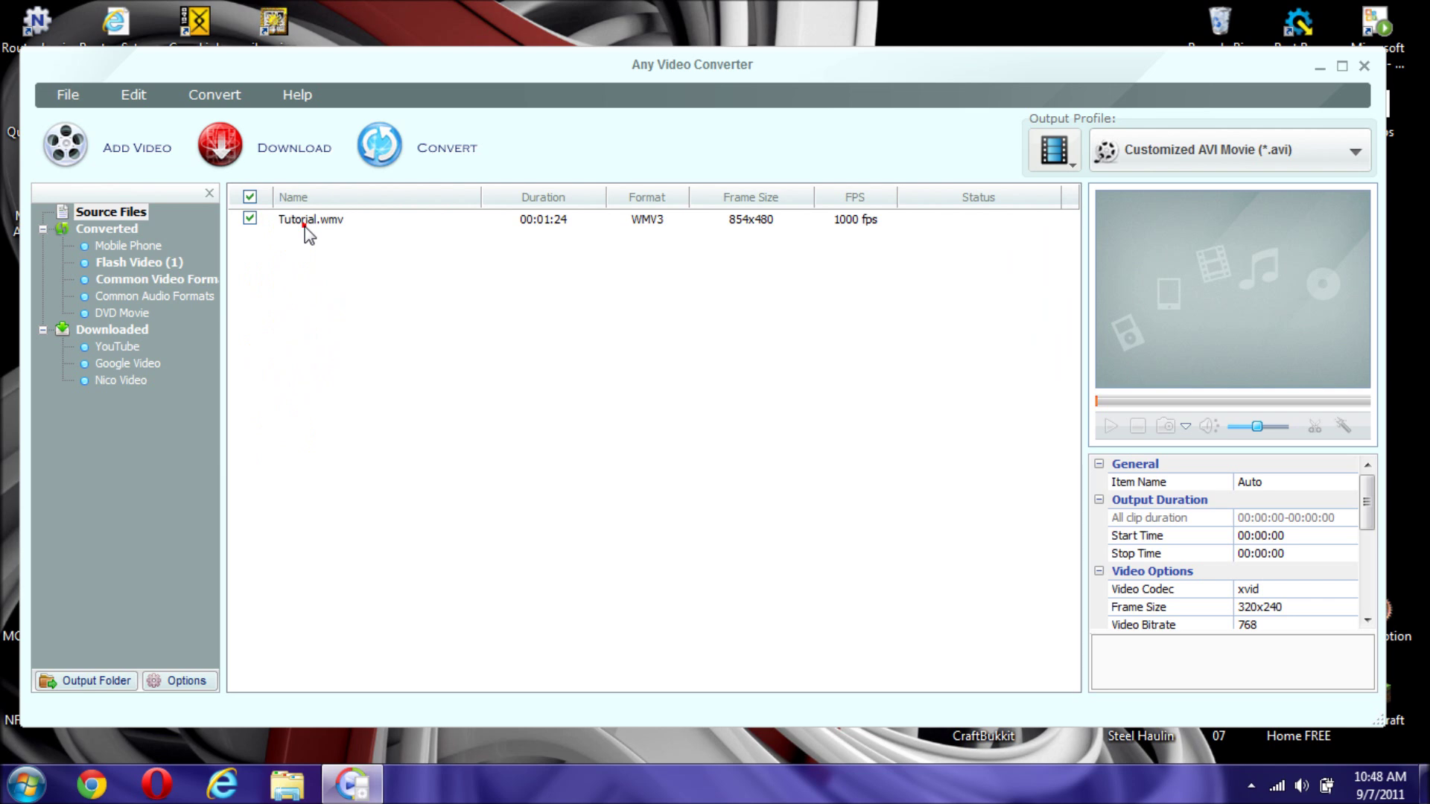
click(306, 226)
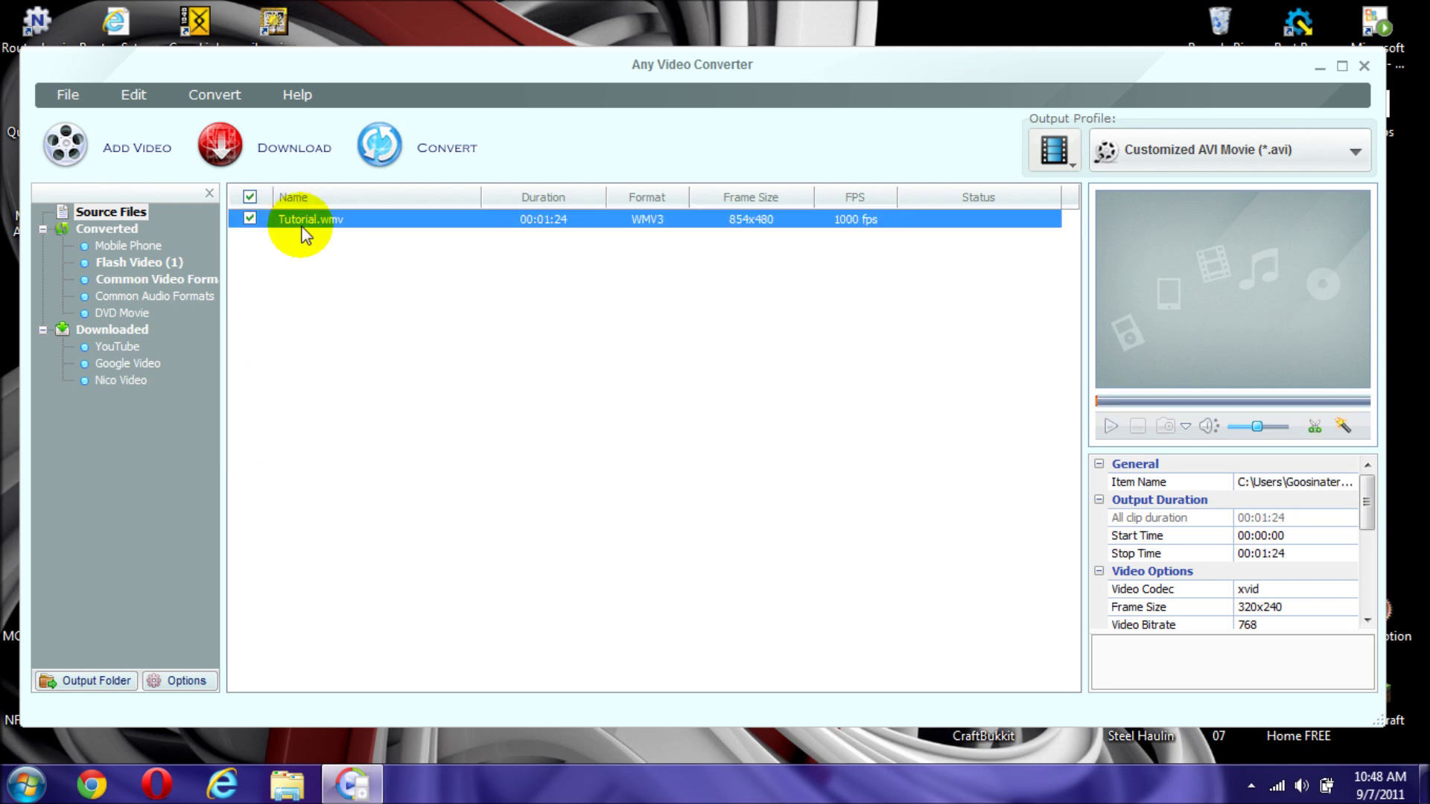
click(1111, 427)
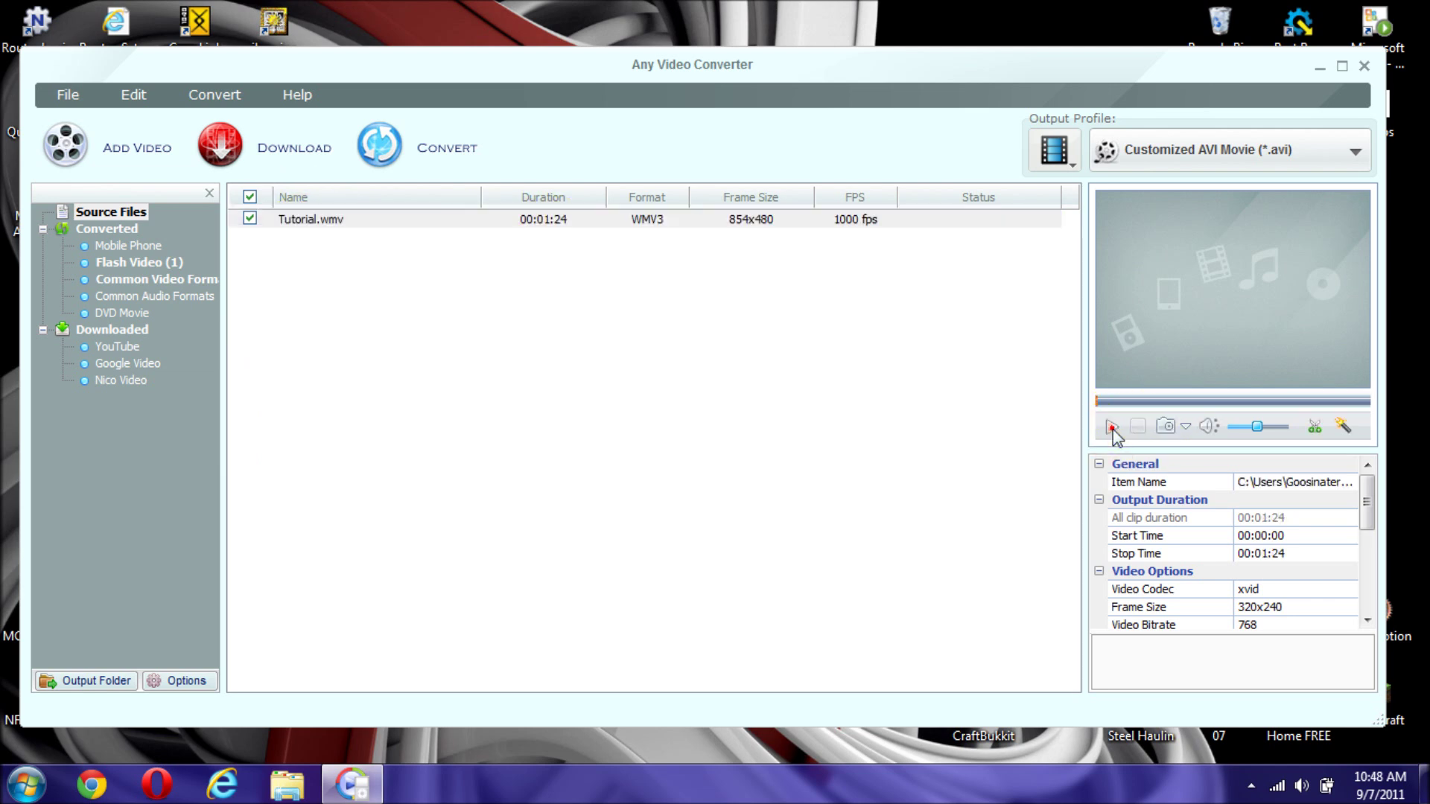
click(1111, 427)
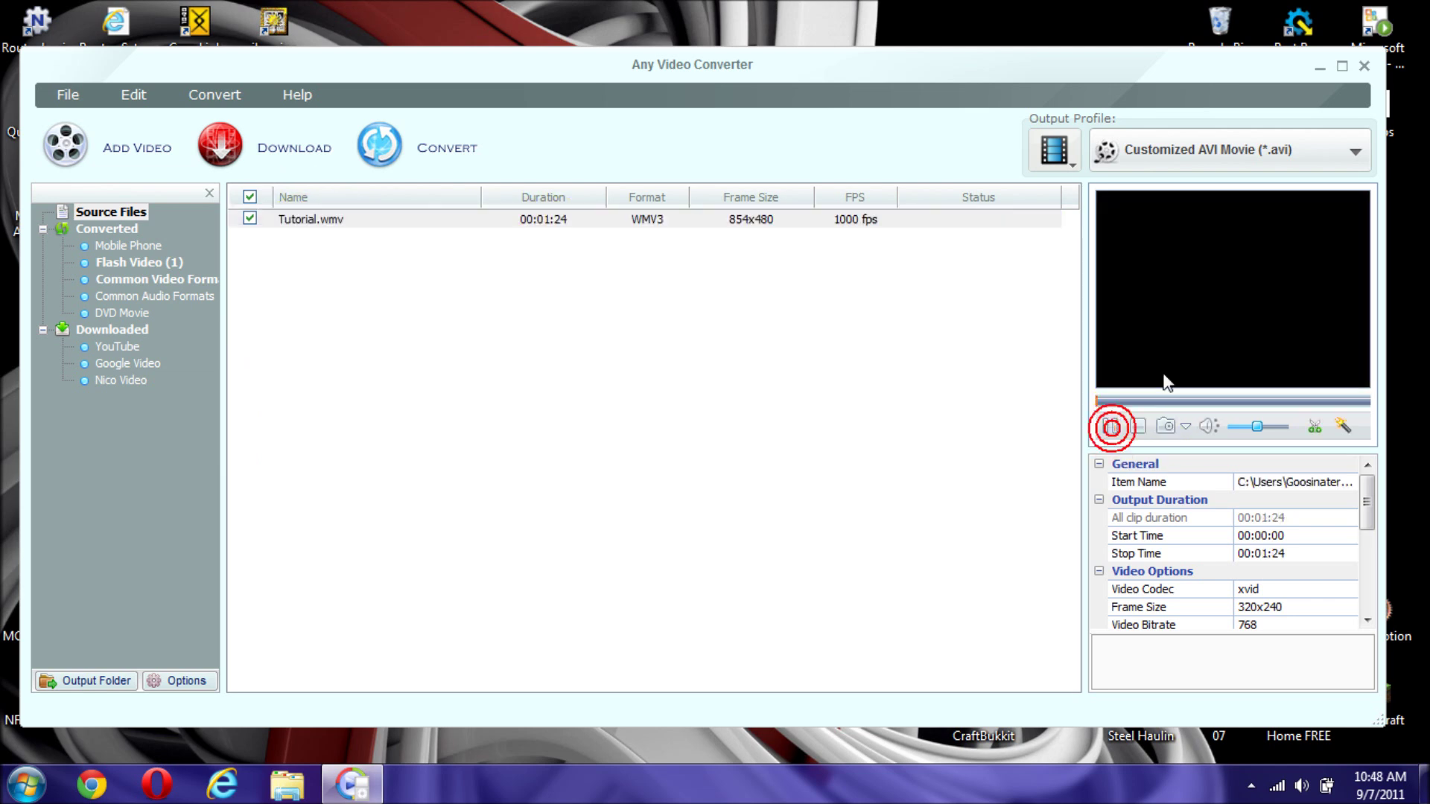
click(1109, 426)
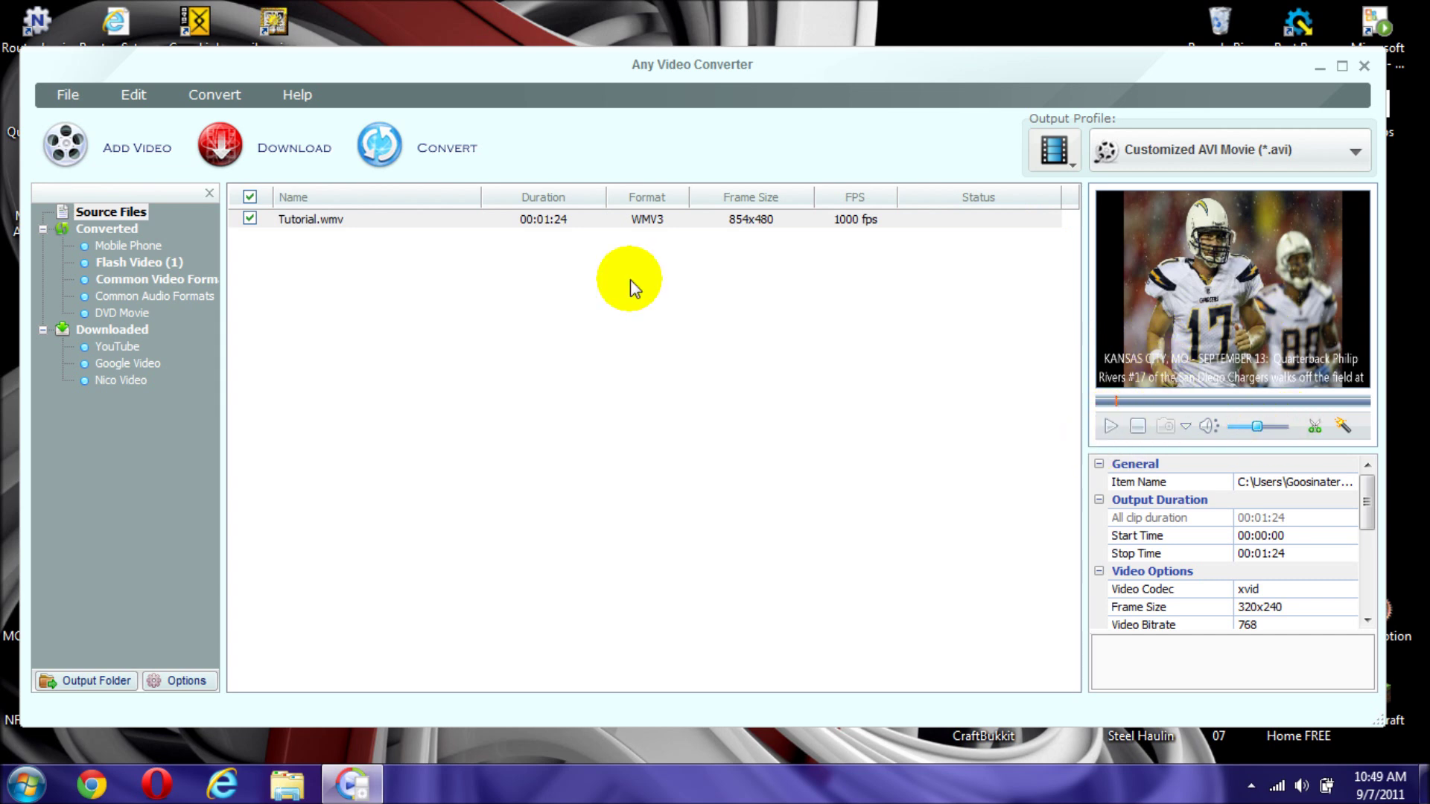
Step: Untick and retick Tutorial.wmv so it stays included, then start the AVI conversion
click(286, 224)
click(250, 218)
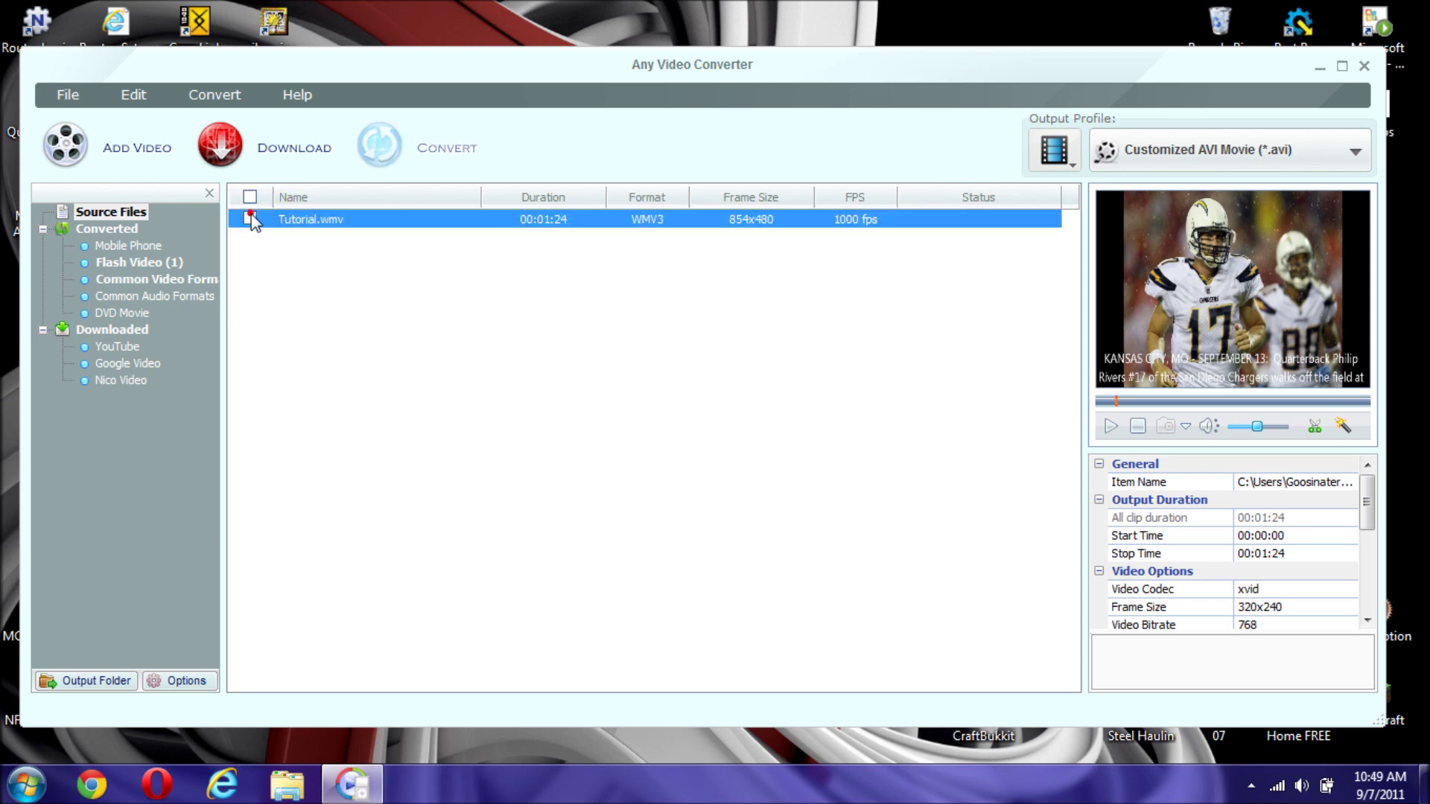
click(249, 219)
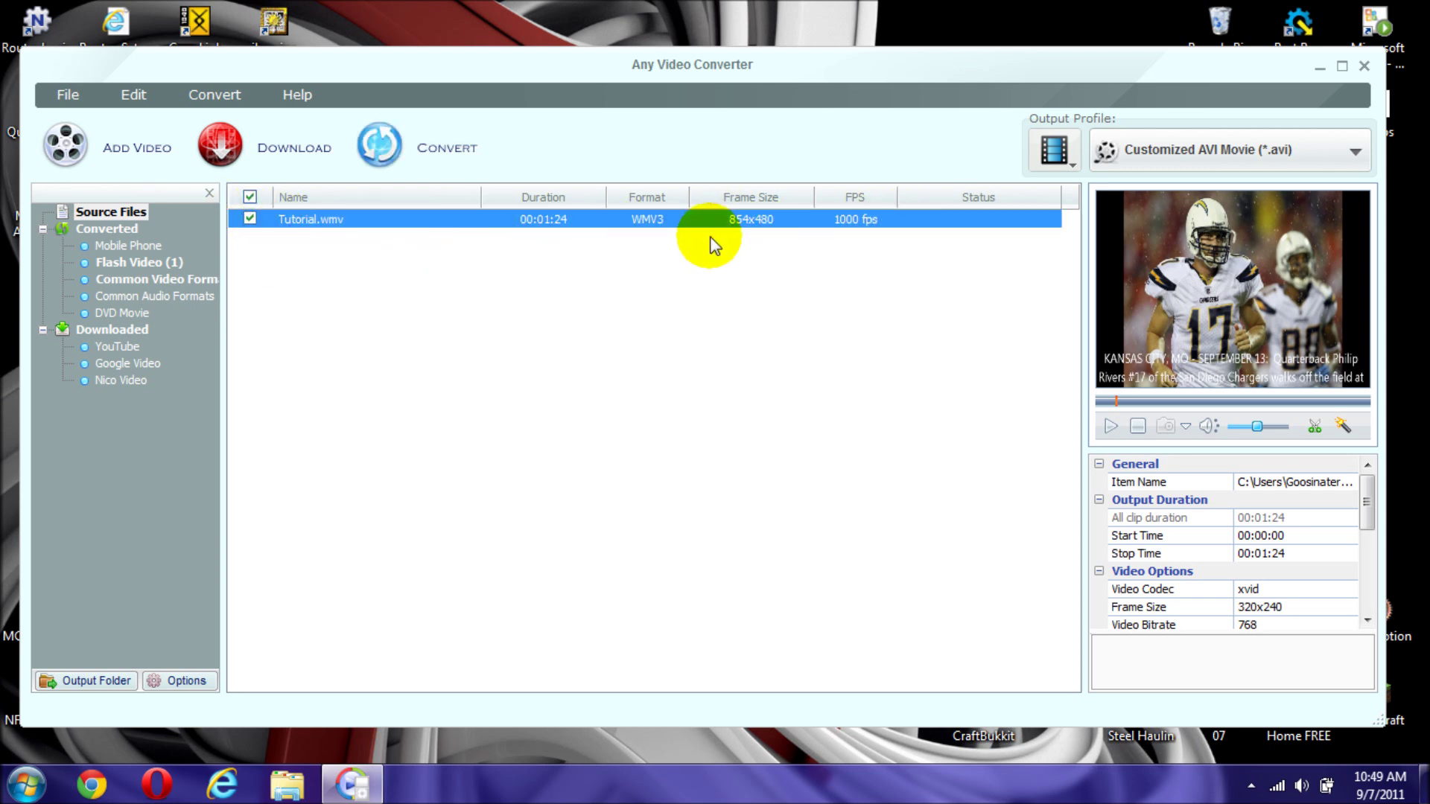
click(399, 154)
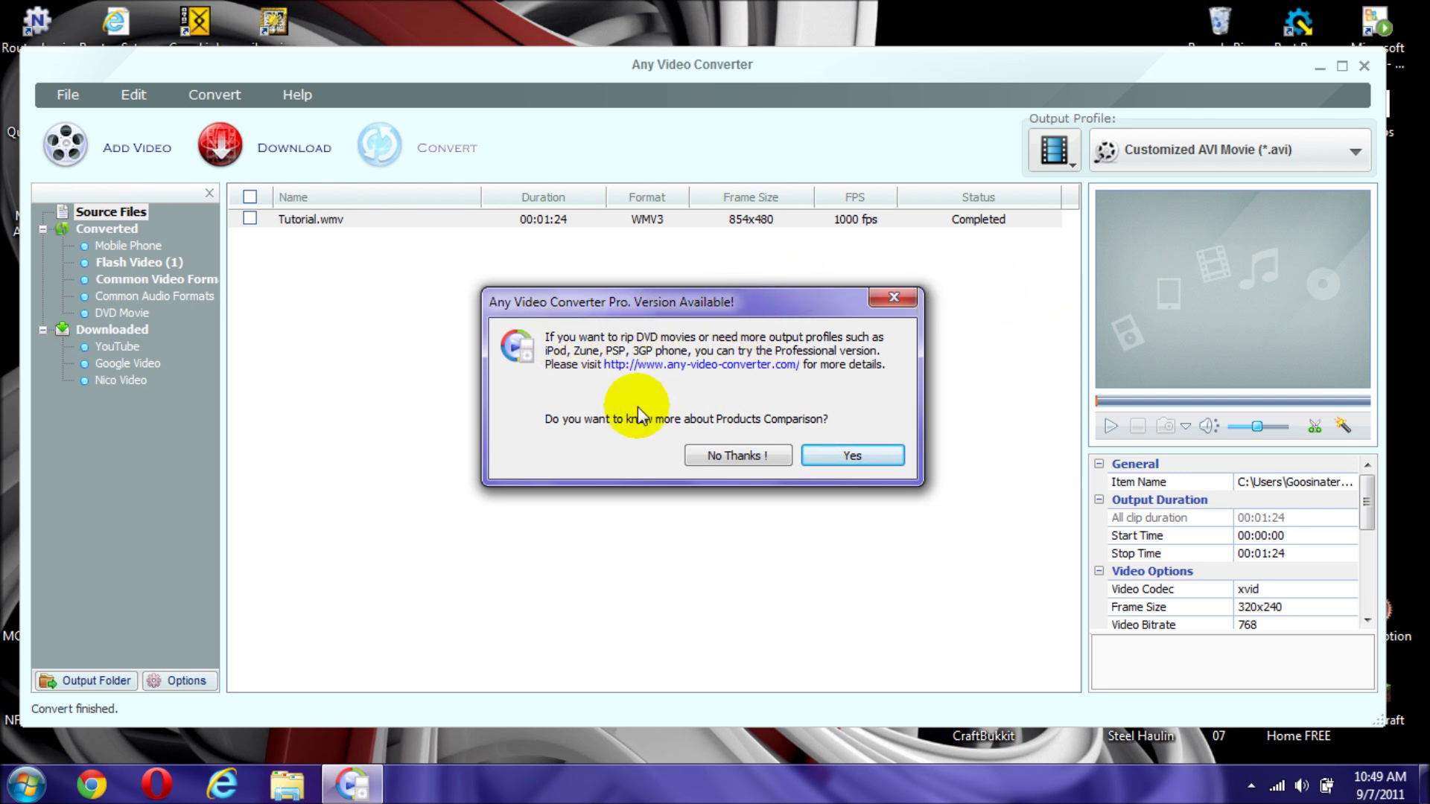
Step: Decline the Pro version upgrade offer with No Thanks!
click(730, 455)
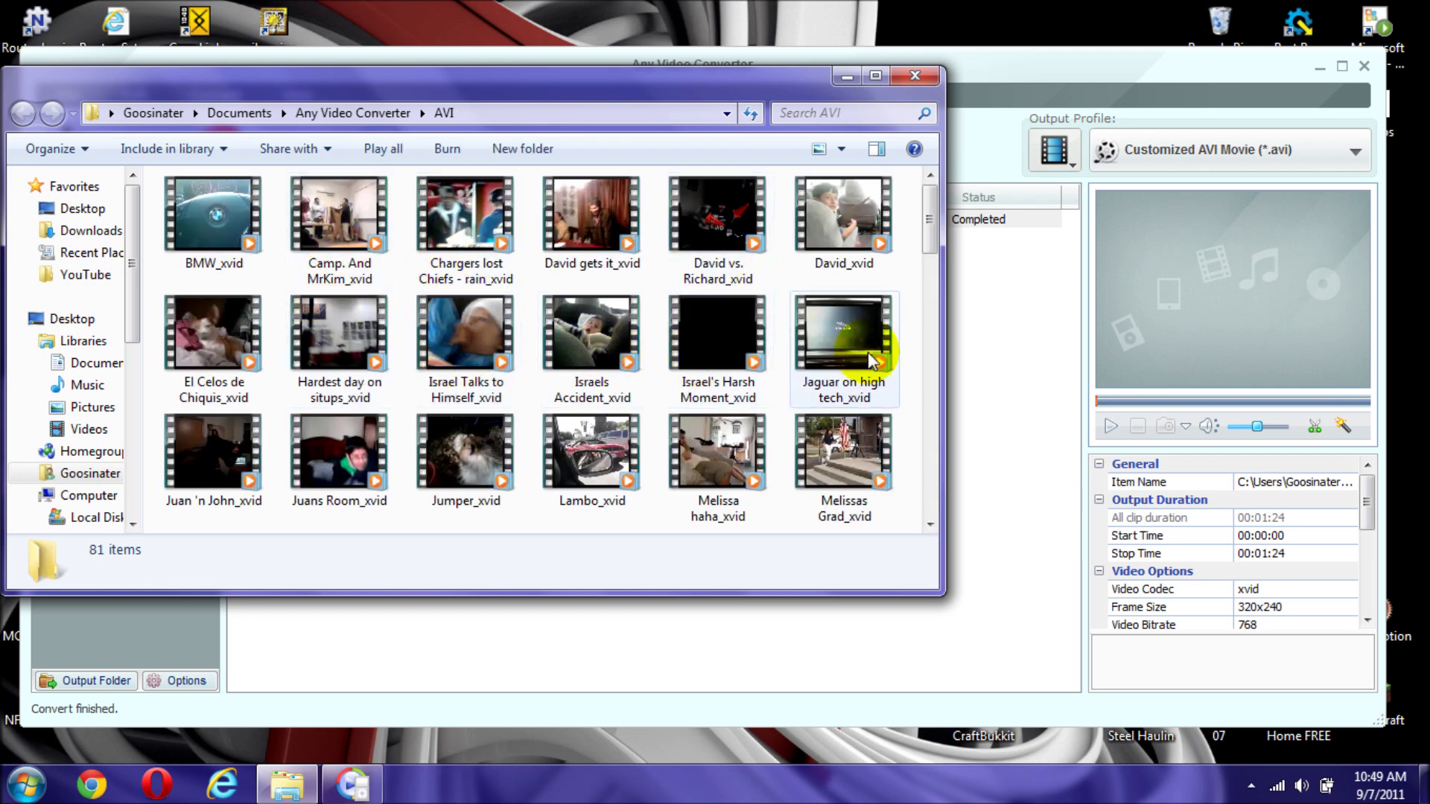
Step: Move Tutorial_xvid onto Desktop, then close the AVI folder and Any Video Converter
drag(927, 214, 925, 297)
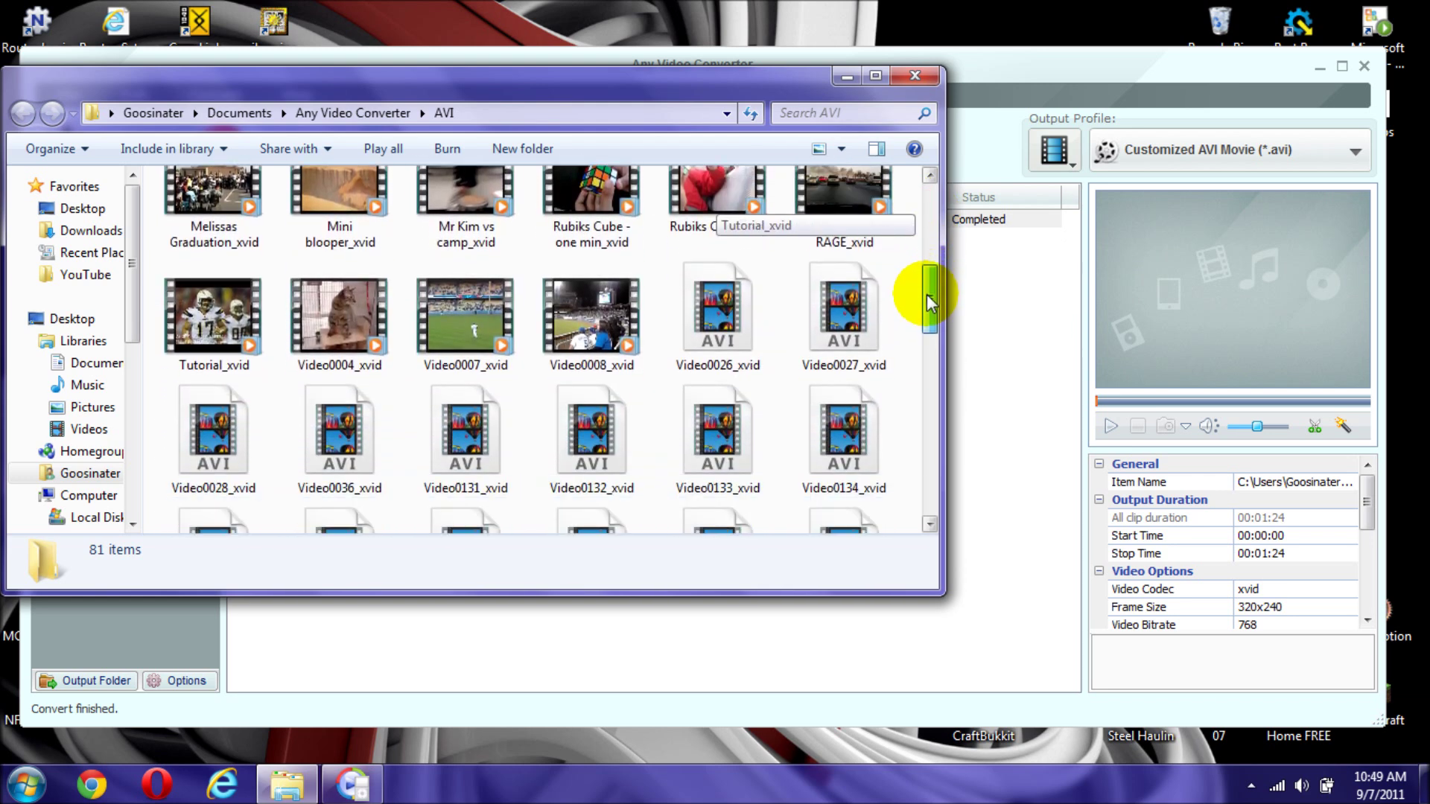
drag(262, 350, 67, 322)
click(929, 75)
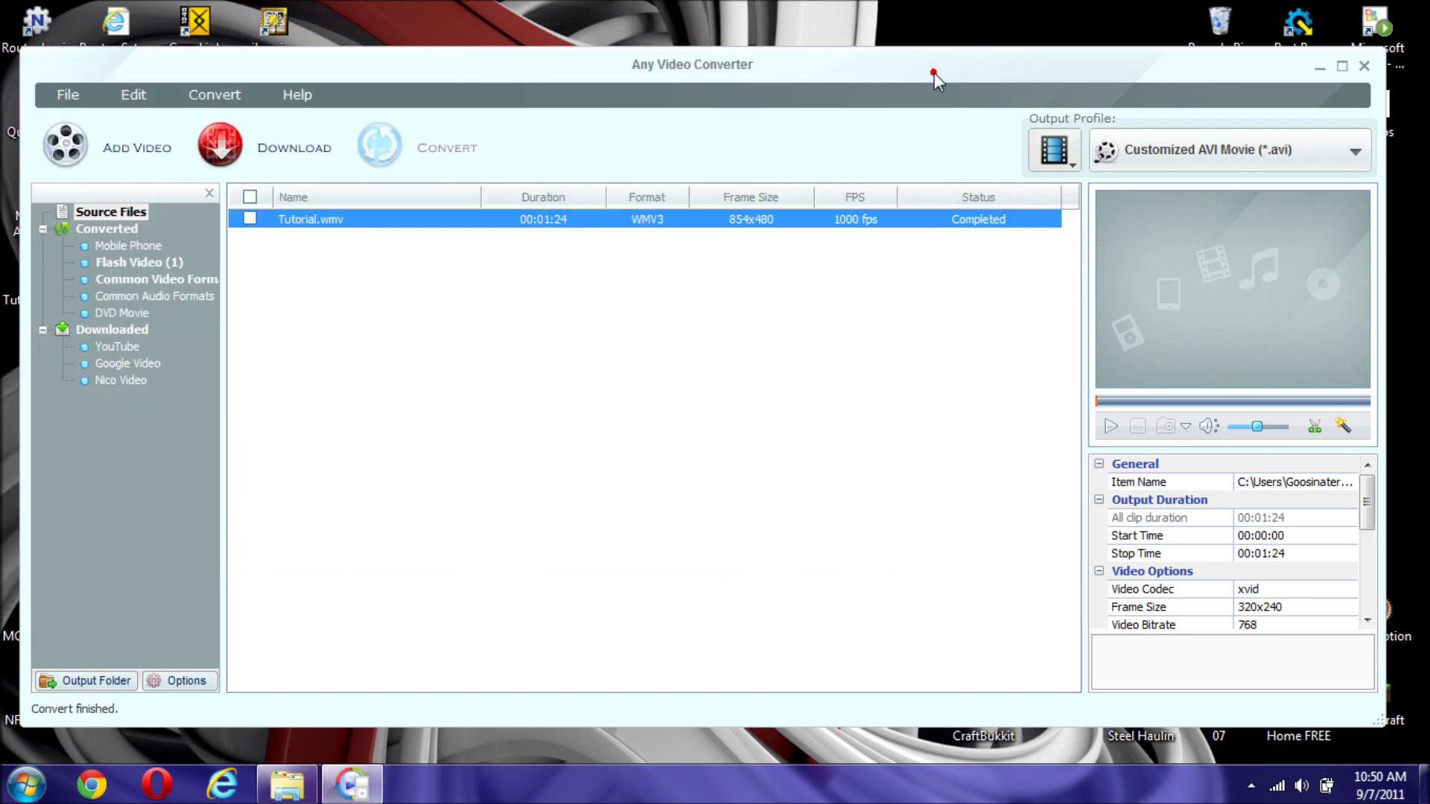
click(1363, 66)
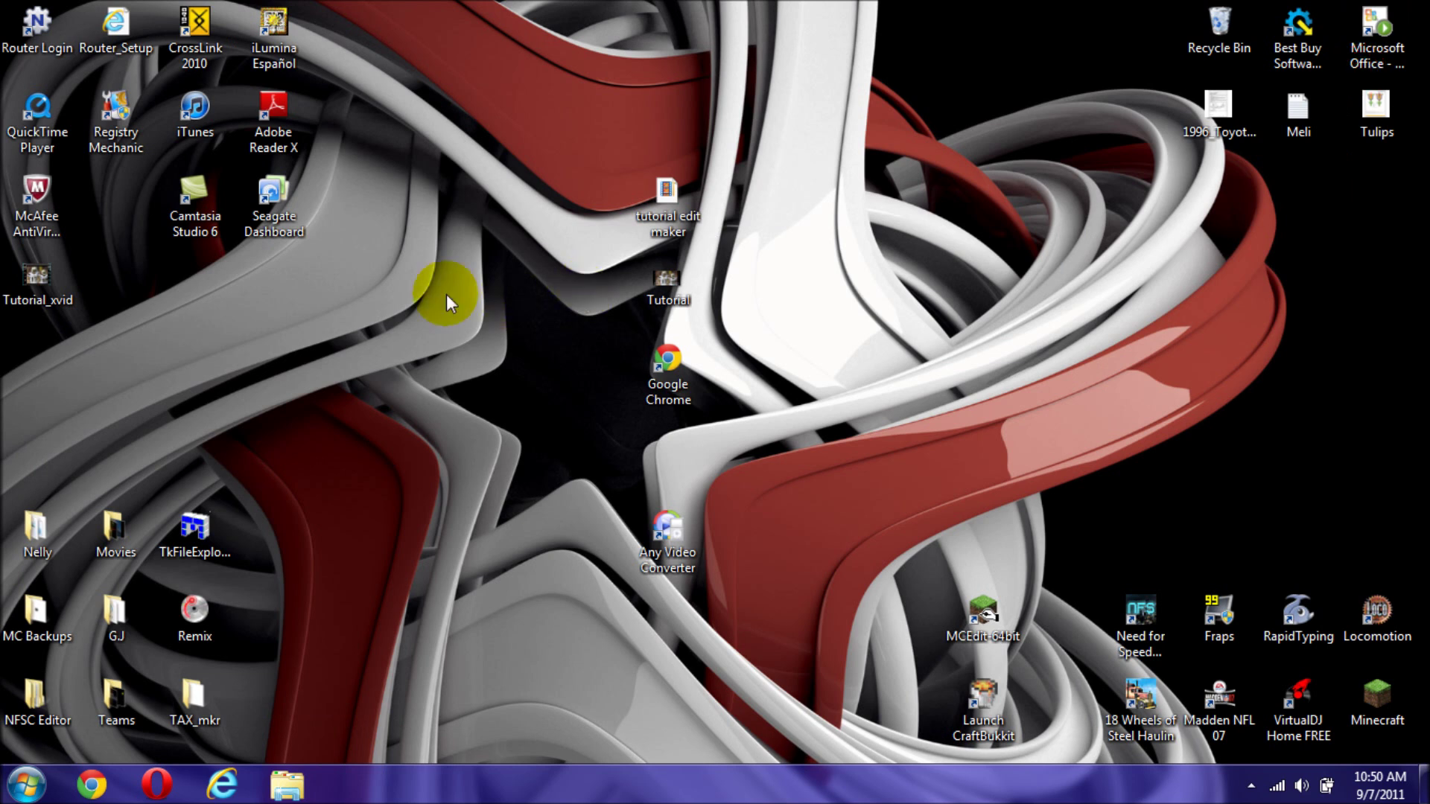
Step: Place Tutorial_xvid in the desktop icon column and confirm in Properties it is an AVI file
drag(640, 435, 661, 444)
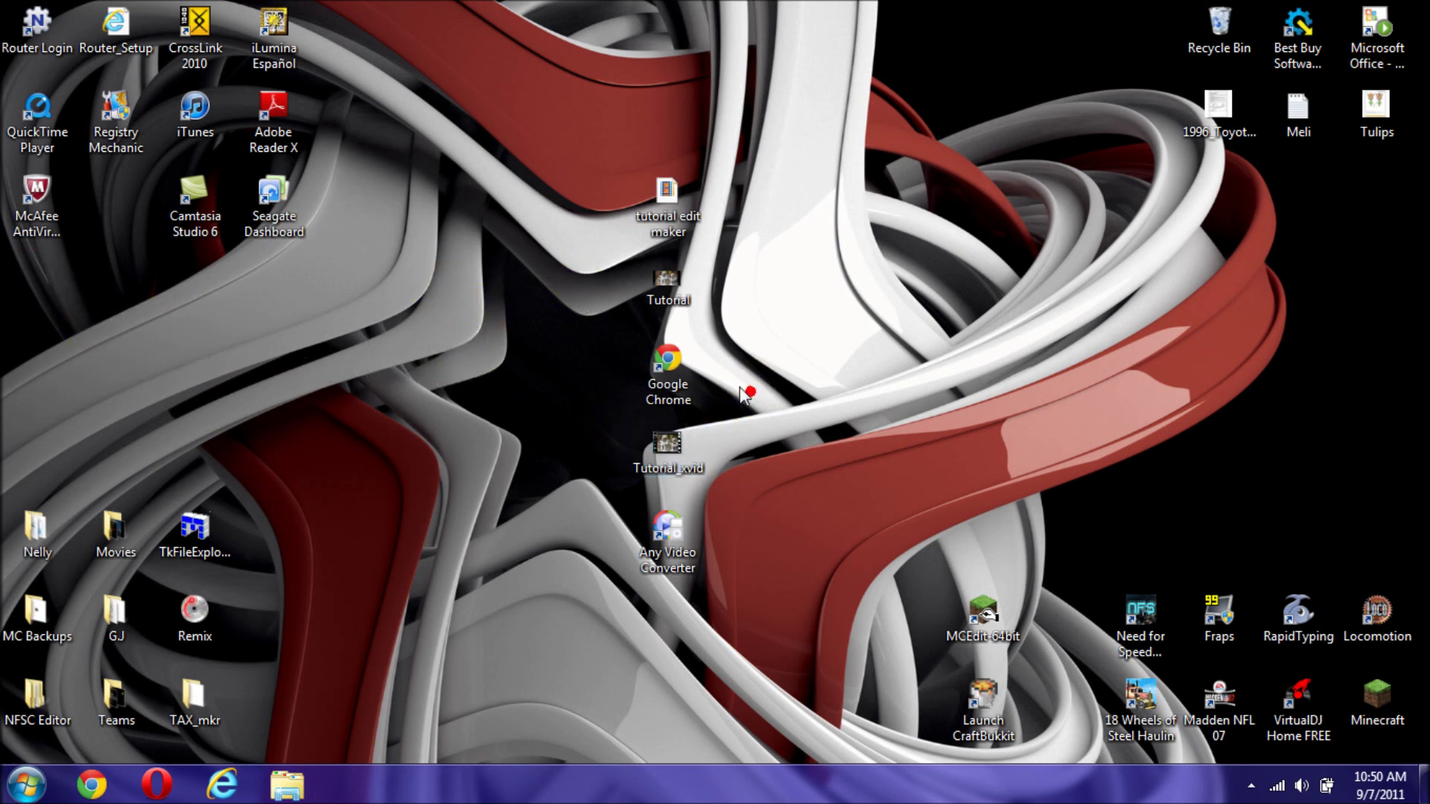
click(668, 283)
click(684, 456)
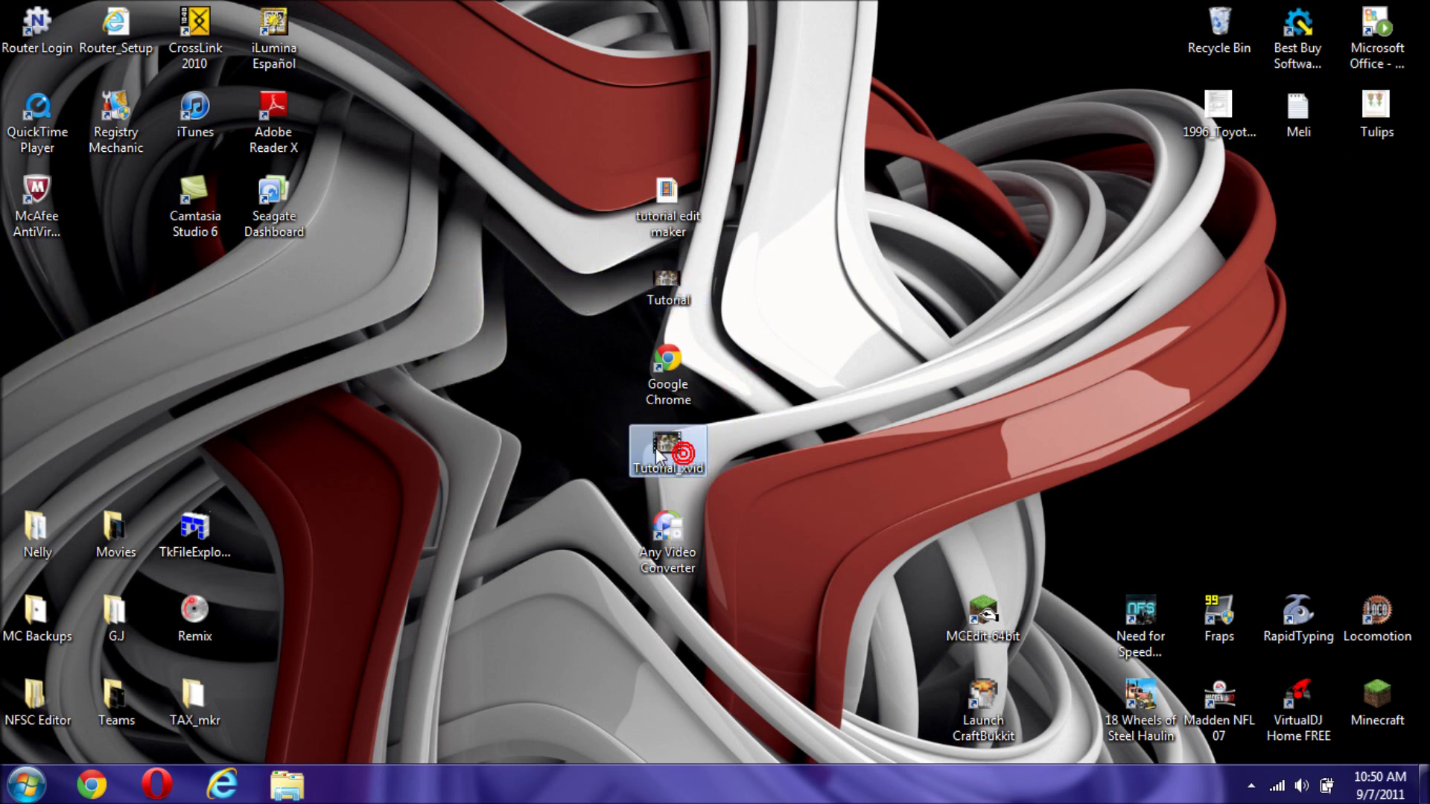
right_click(656, 454)
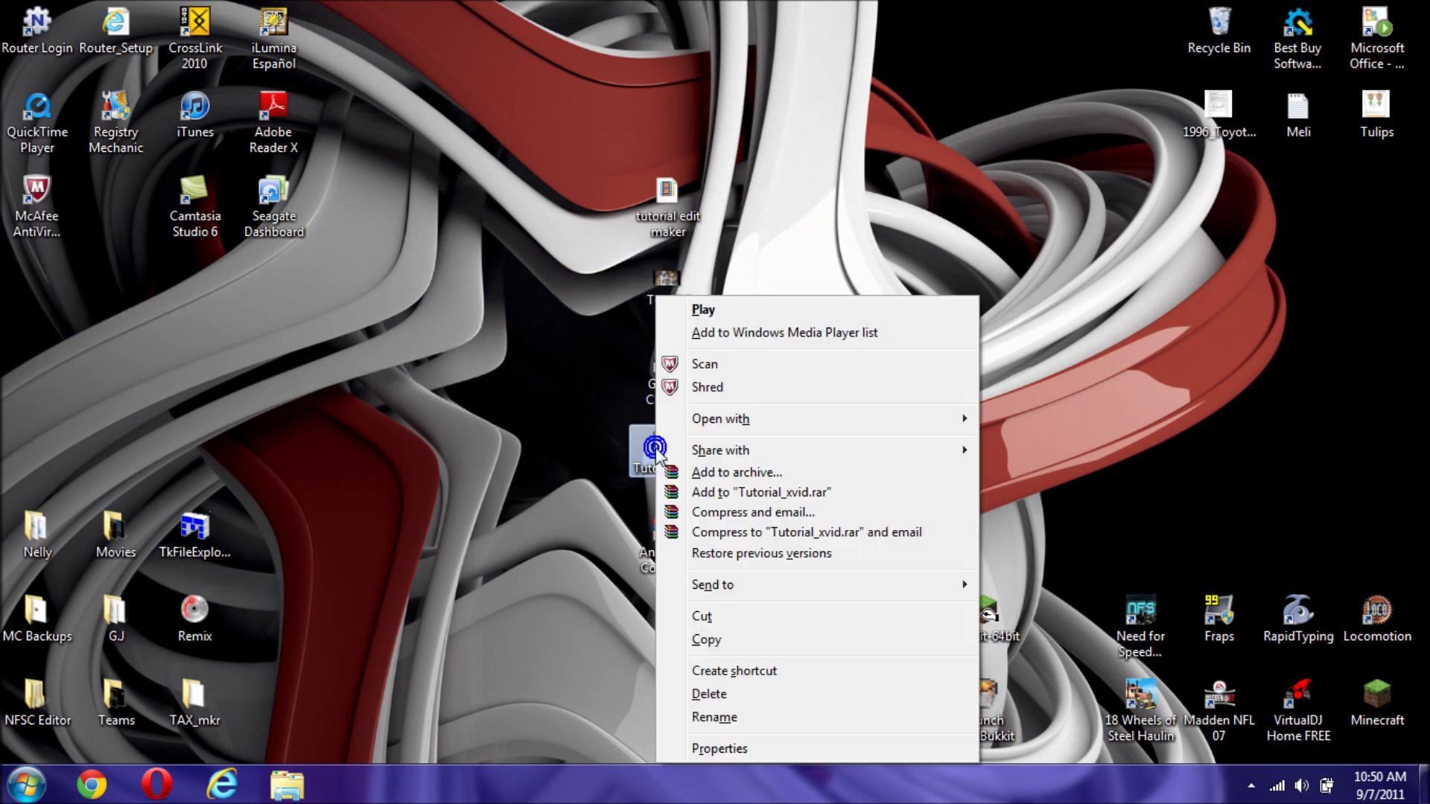
click(726, 752)
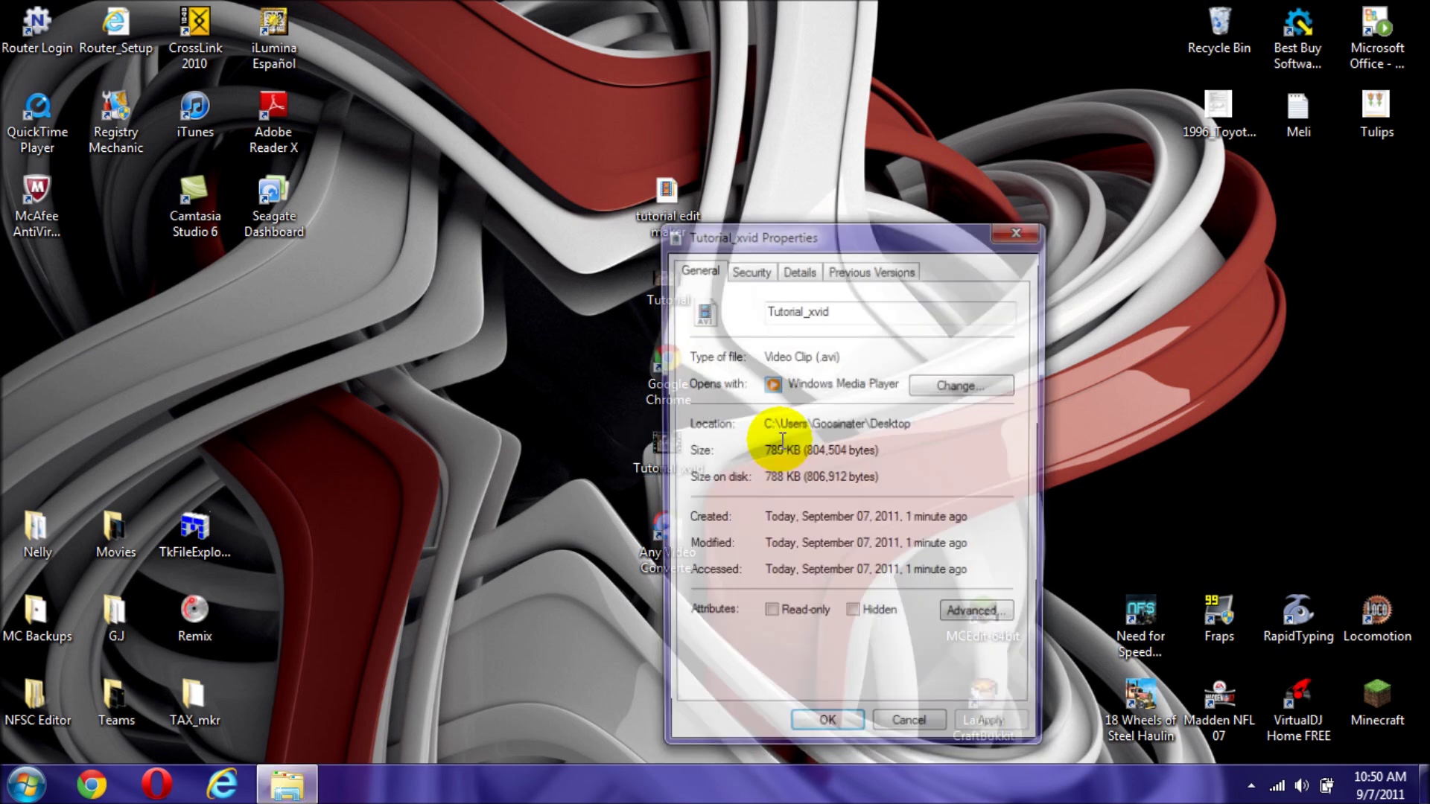
drag(792, 360, 842, 363)
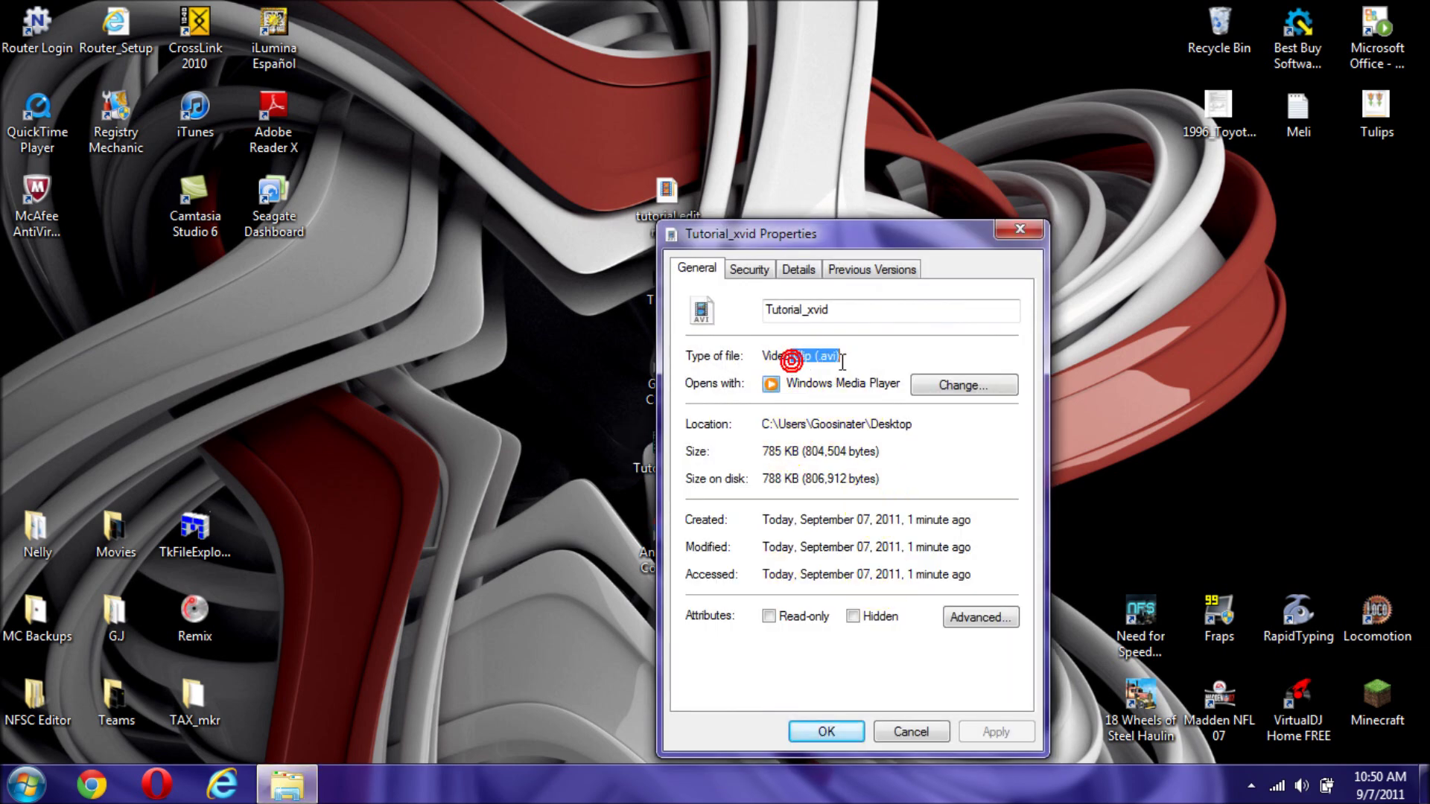
click(1005, 235)
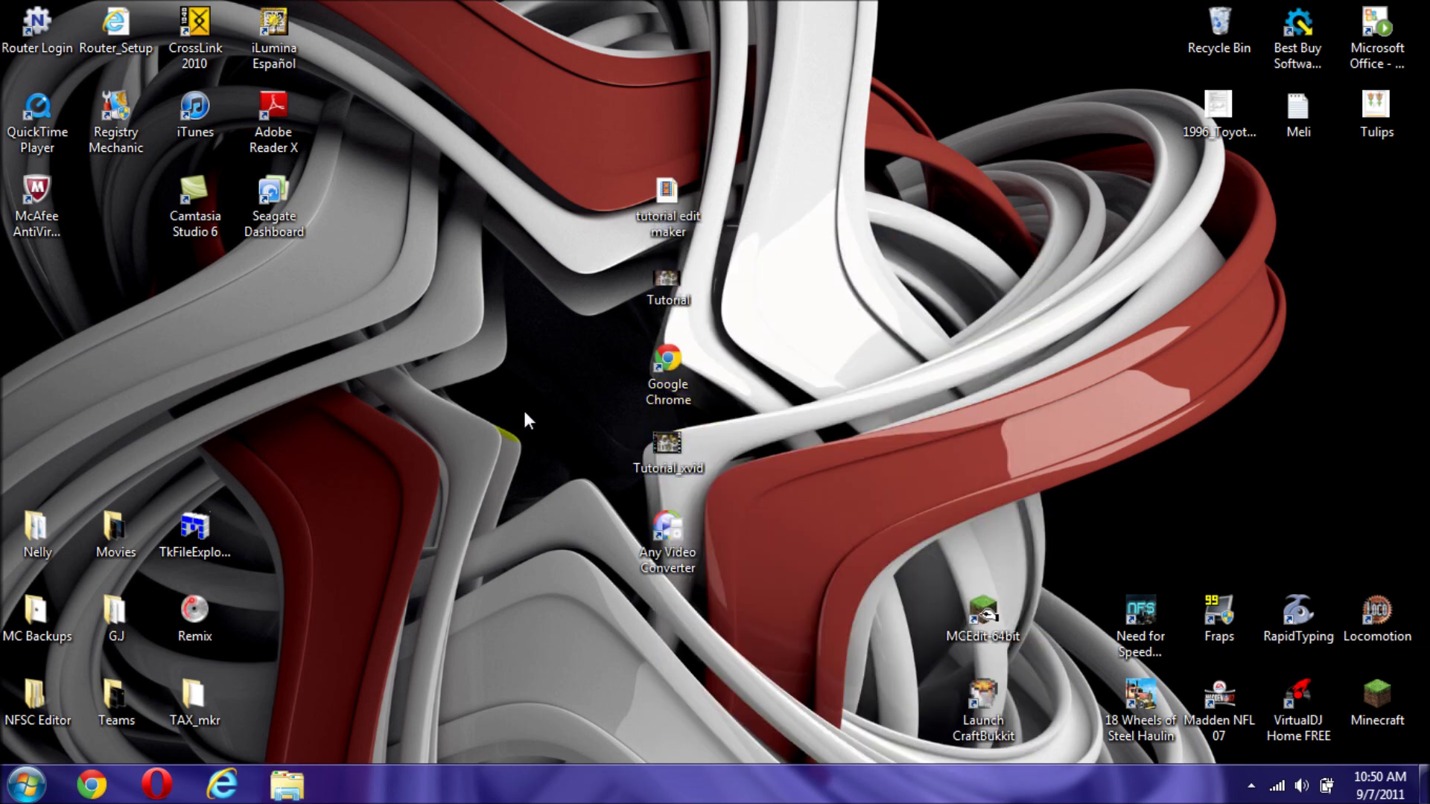
Step: Rearrange desktop icons, moving Chrome and Any Video Converter aside and Tutorial_xvid under Tutorial
drag(678, 365, 834, 368)
drag(712, 132, 581, 596)
click(529, 328)
drag(668, 527, 118, 215)
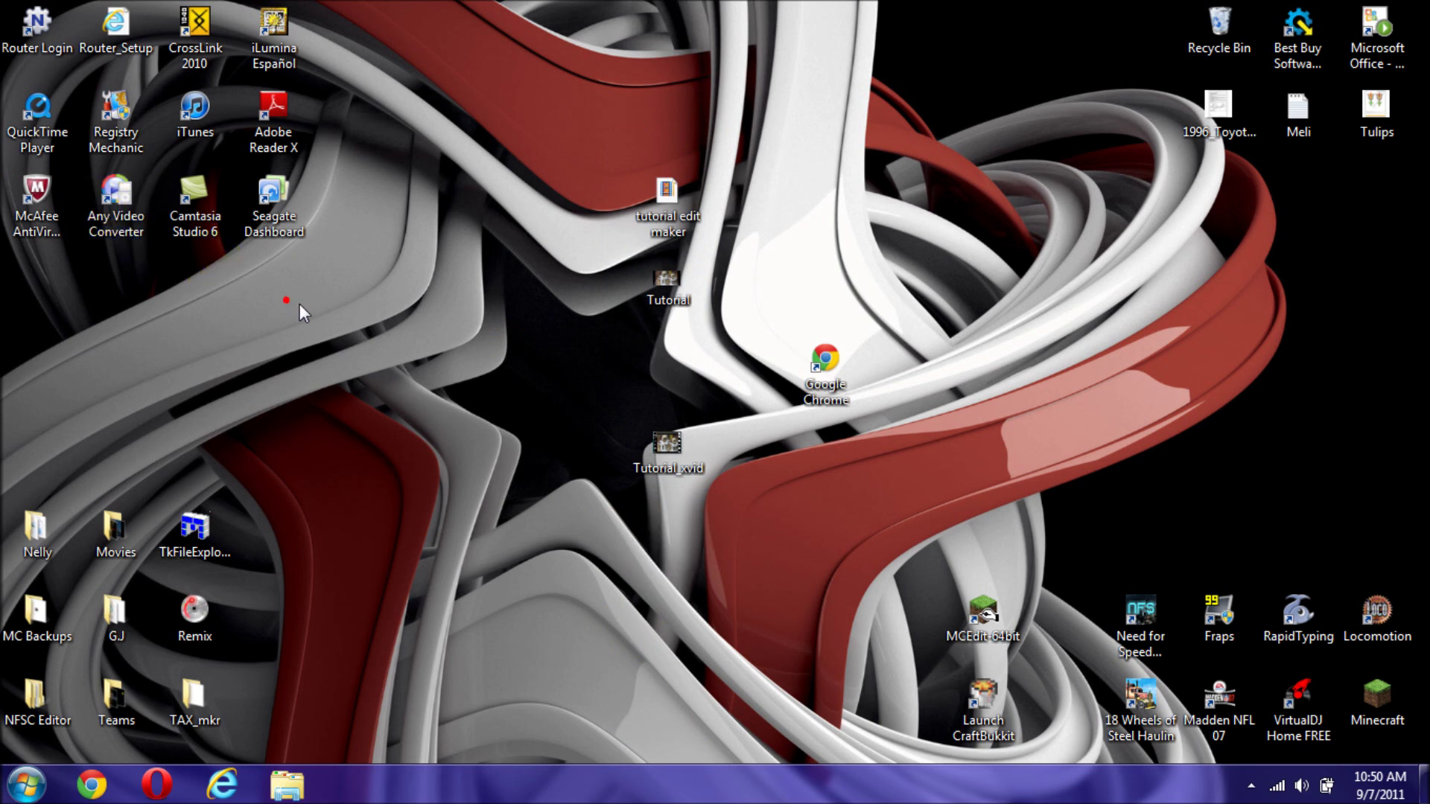
drag(667, 444, 666, 361)
click(369, 513)
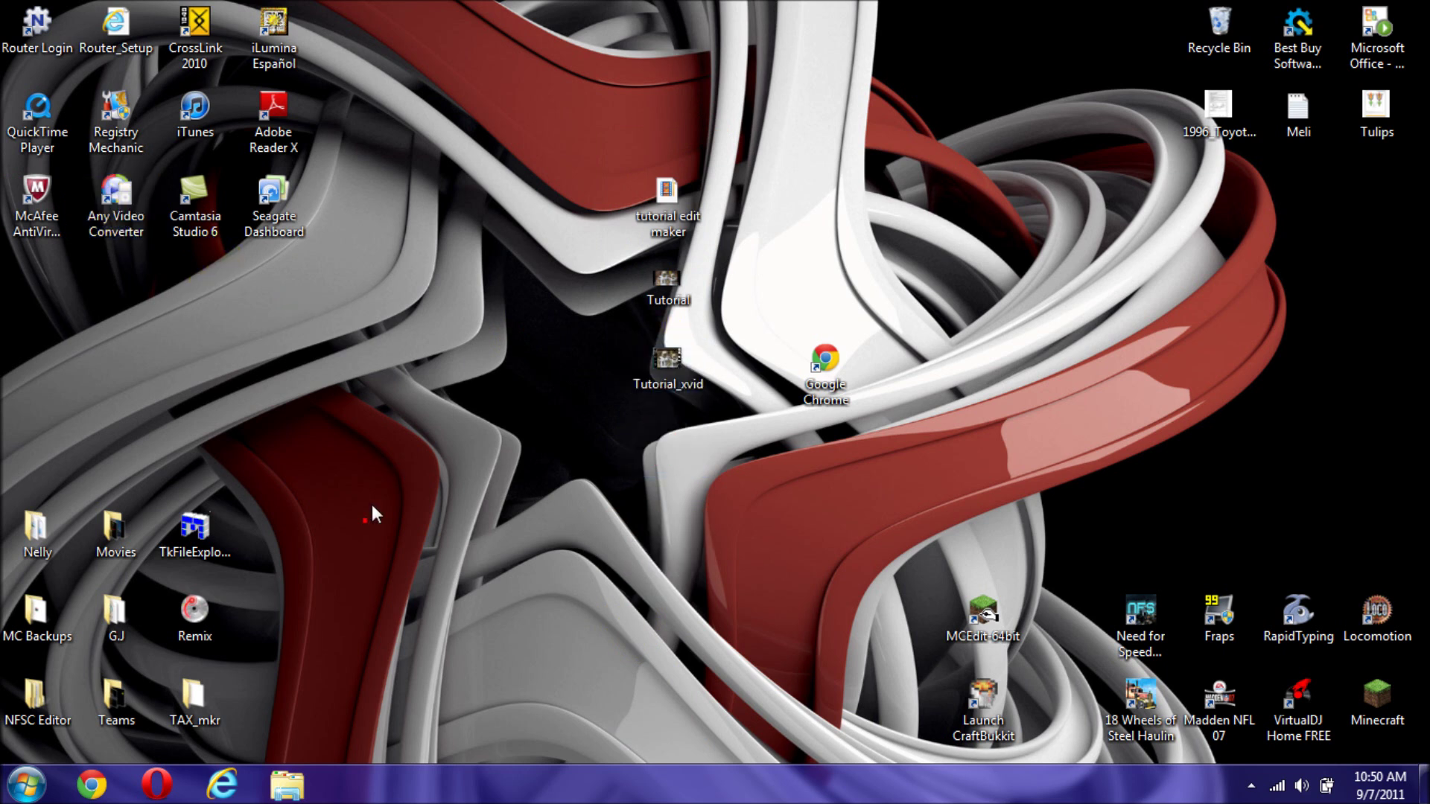